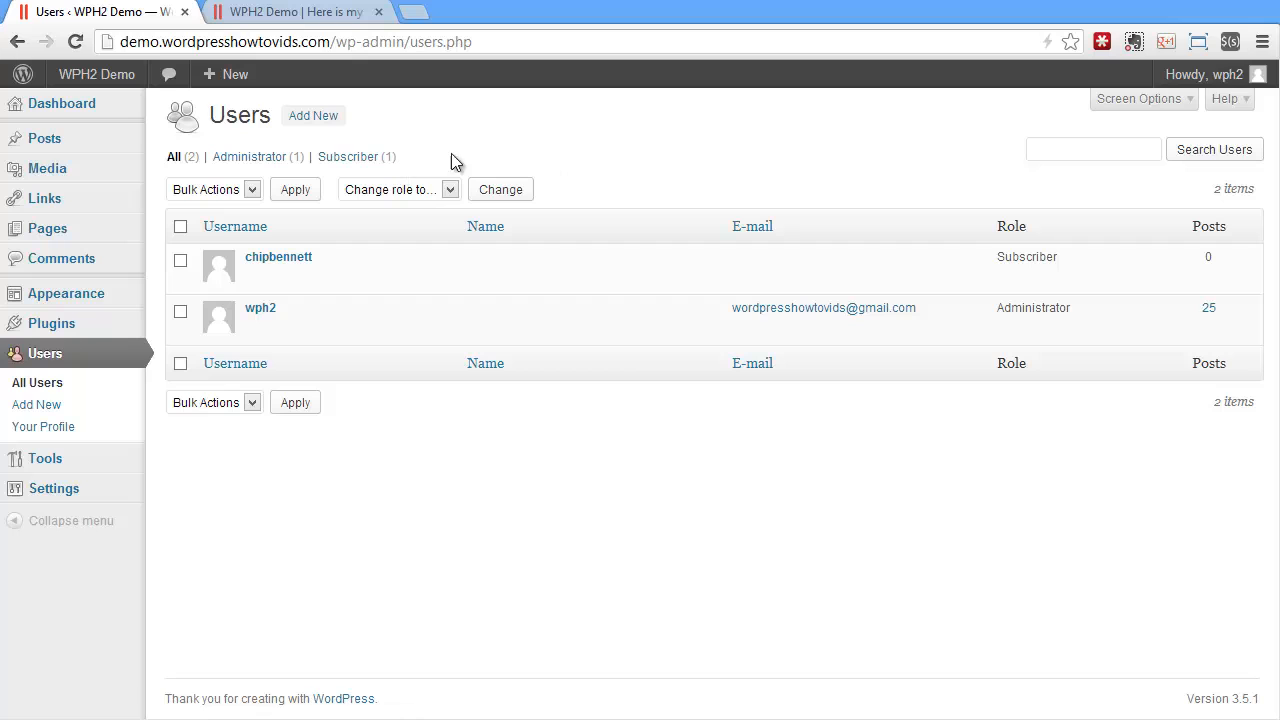
# Filter the Users list to Administrators, then Subscribers, then back to All.
pyautogui.click(257, 157)
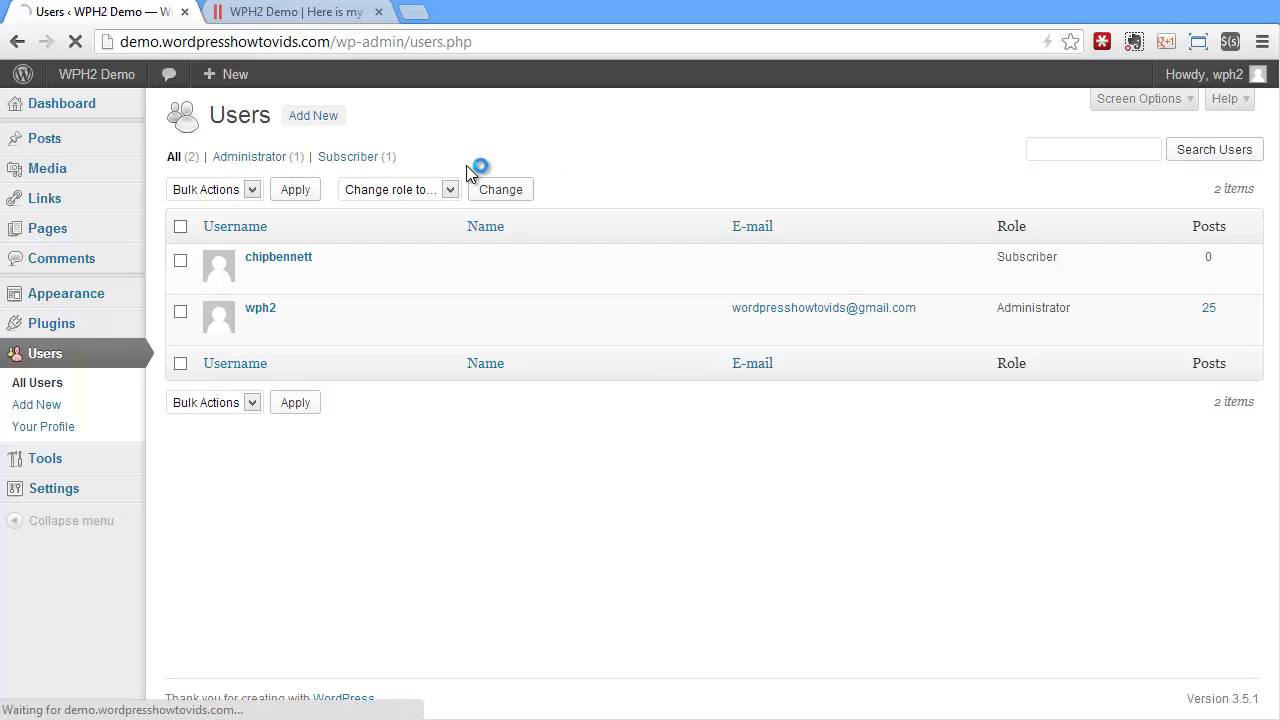
pyautogui.click(352, 158)
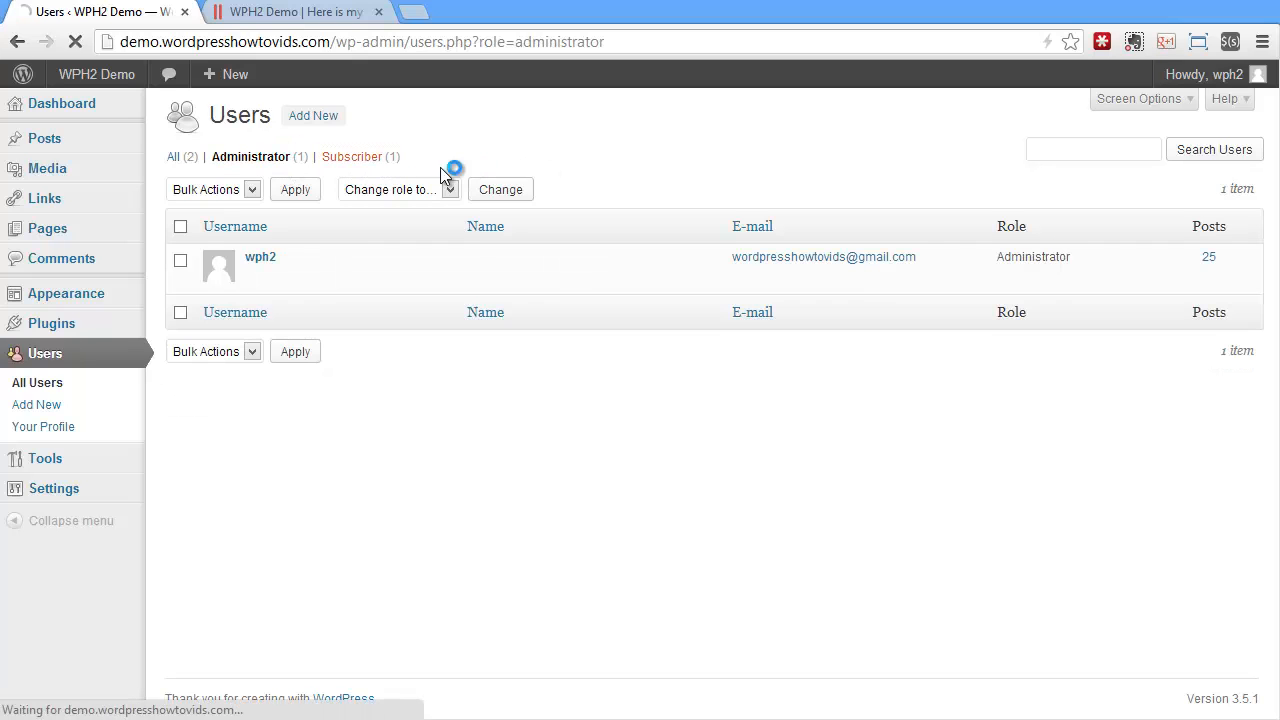
pyautogui.click(176, 160)
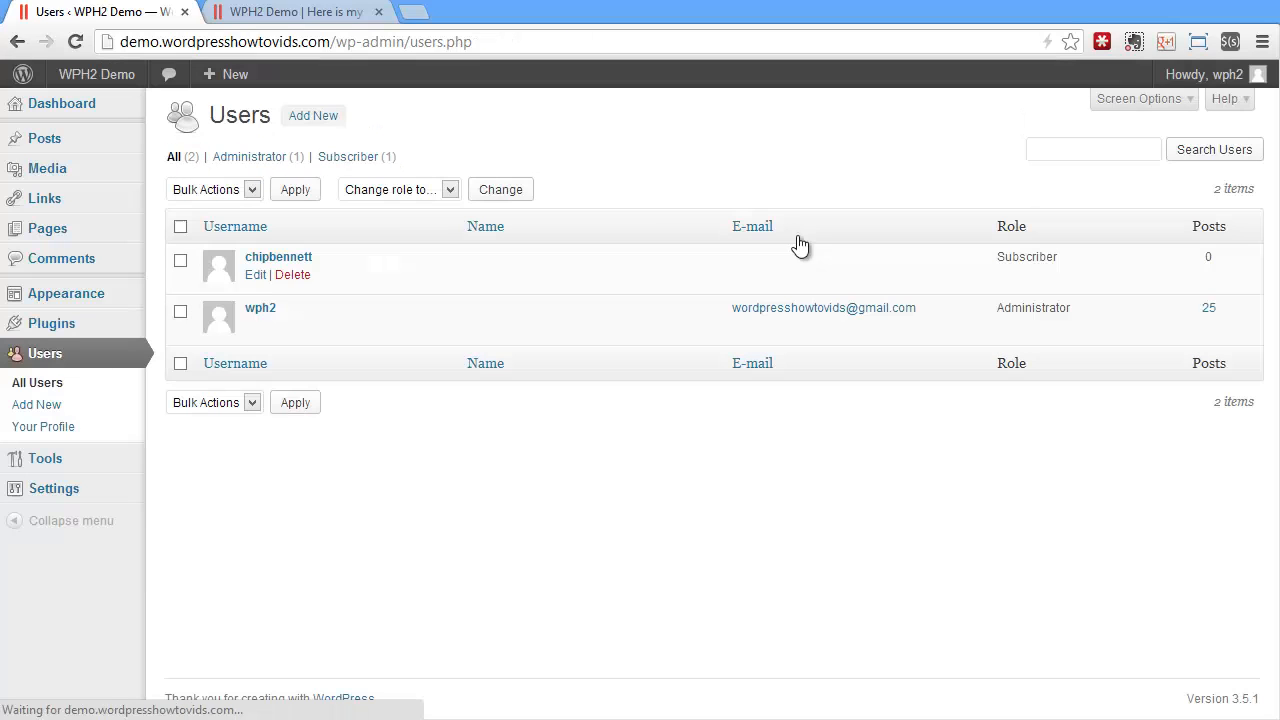
# Select all listed users, bulk-change their role to Administrator, then deselect them.
pyautogui.click(181, 227)
pyautogui.click(206, 192)
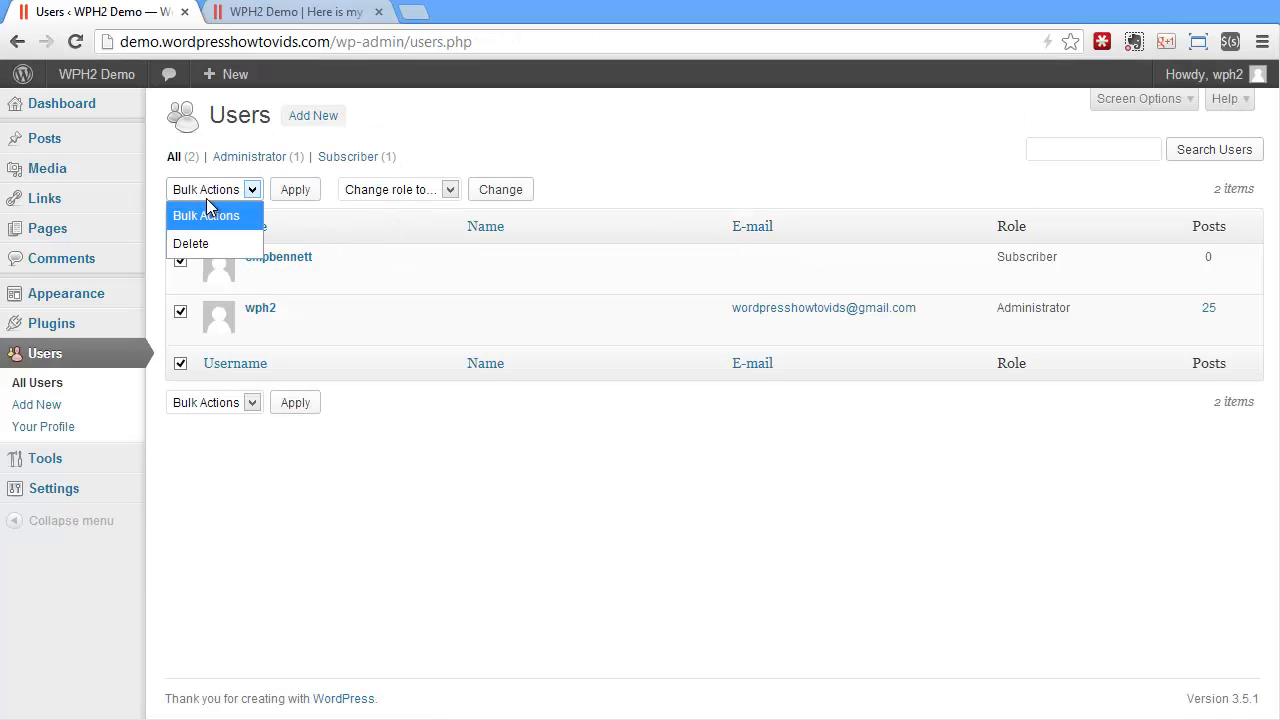
pyautogui.click(206, 211)
pyautogui.click(180, 227)
pyautogui.click(180, 226)
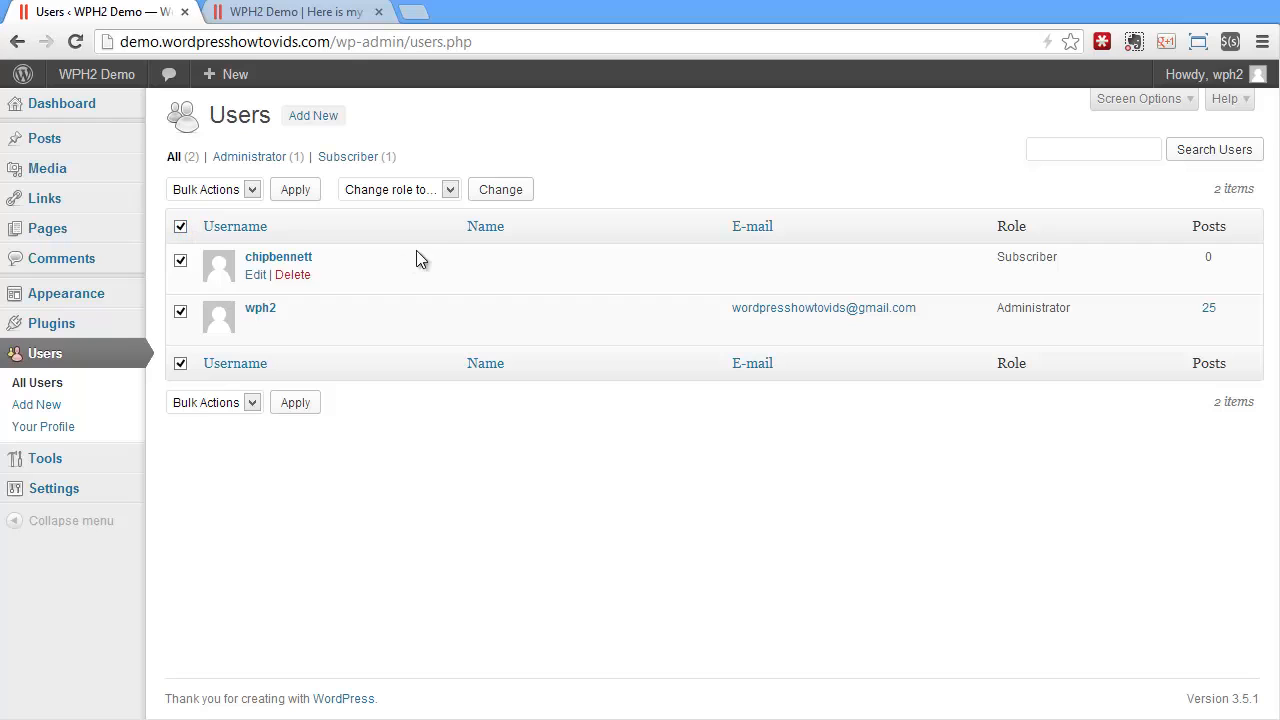
pyautogui.click(400, 192)
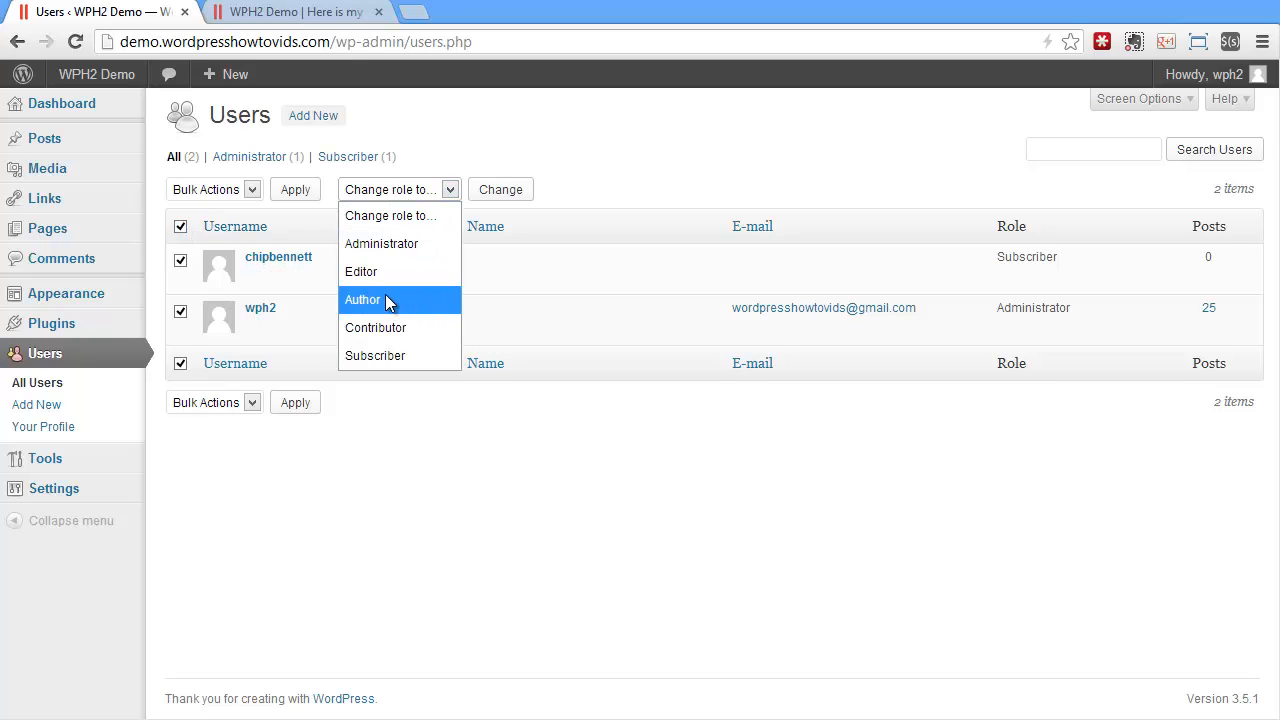
pyautogui.click(385, 245)
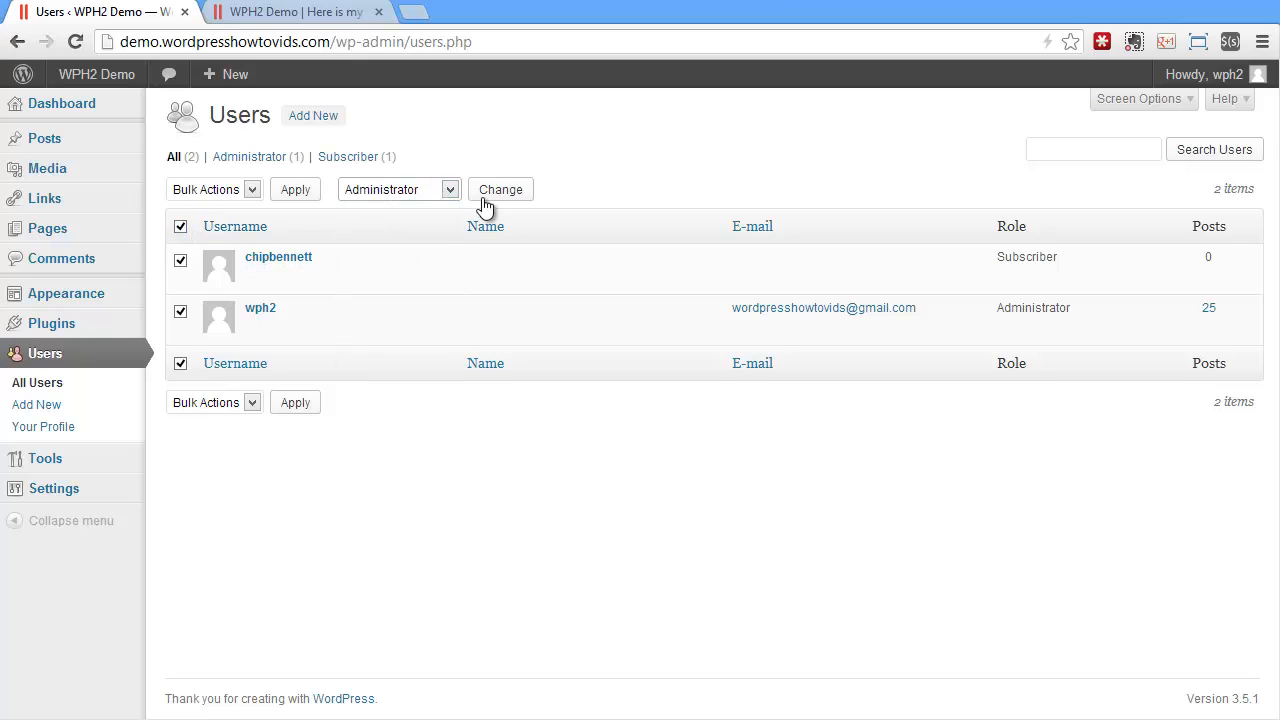
pyautogui.click(487, 198)
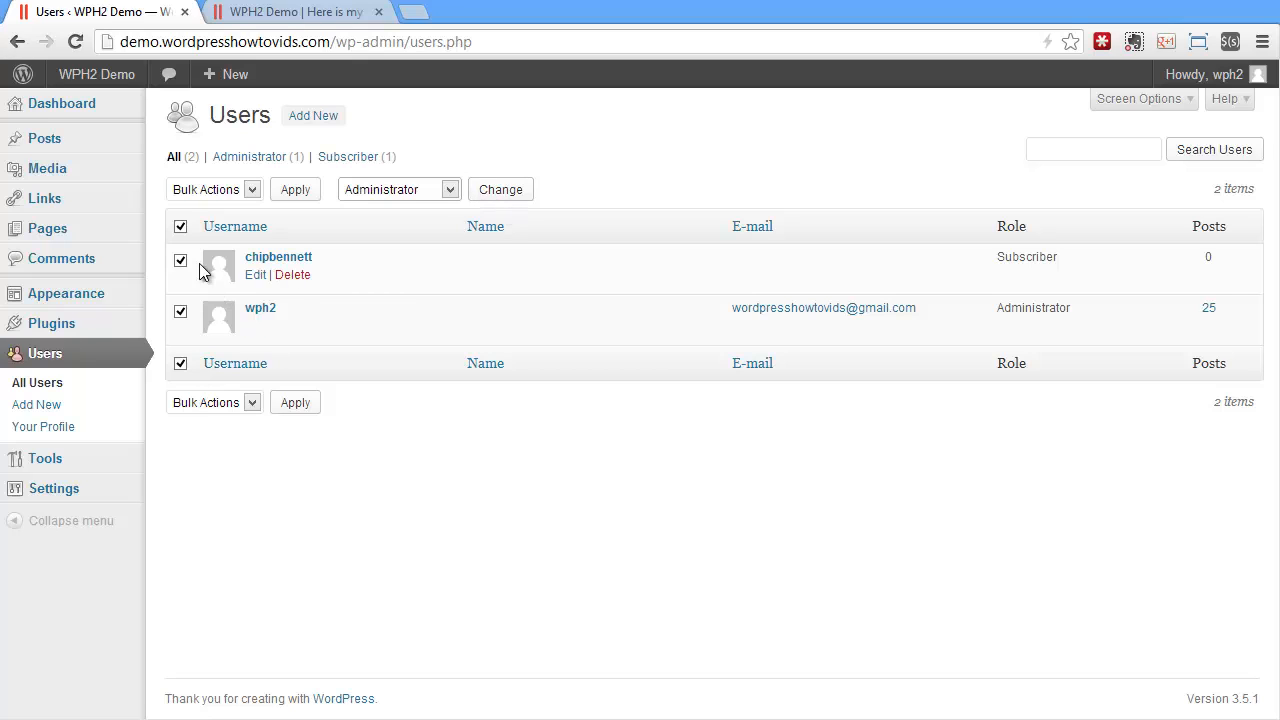
pyautogui.click(180, 226)
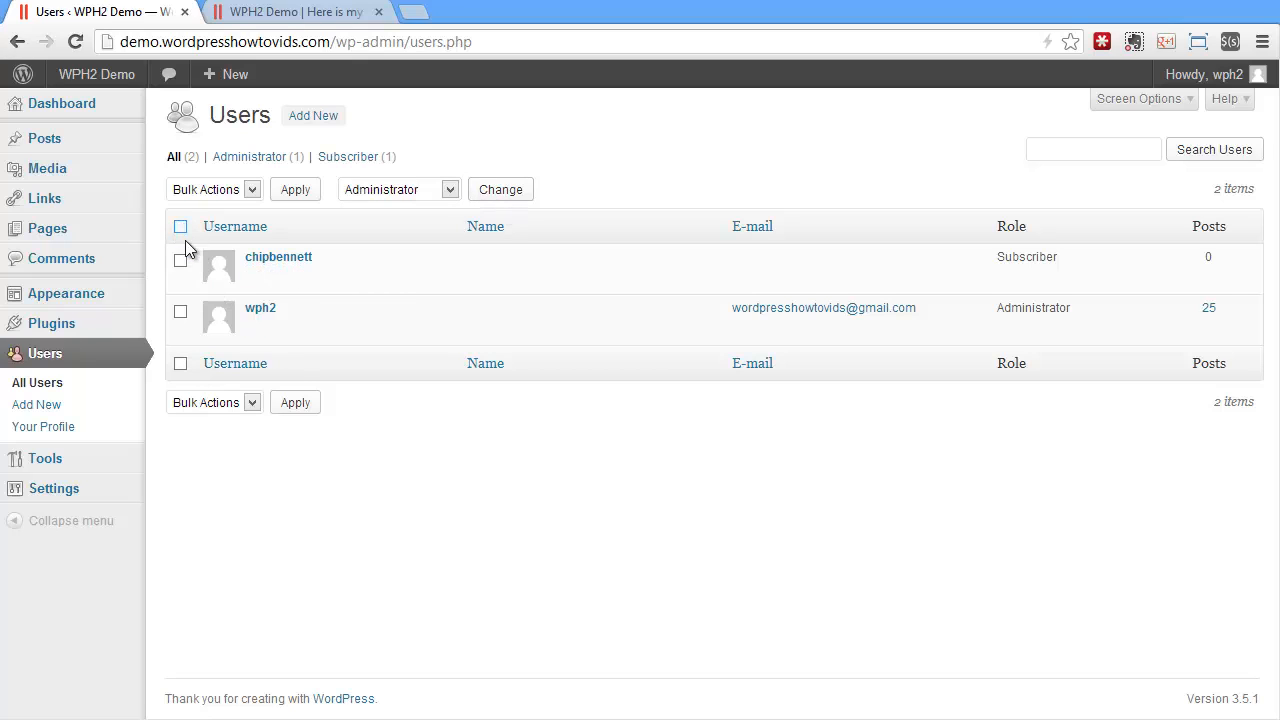
# Start a new user with username 'demo', an e-mail address, first name Demo and last name Videos.
pyautogui.click(322, 128)
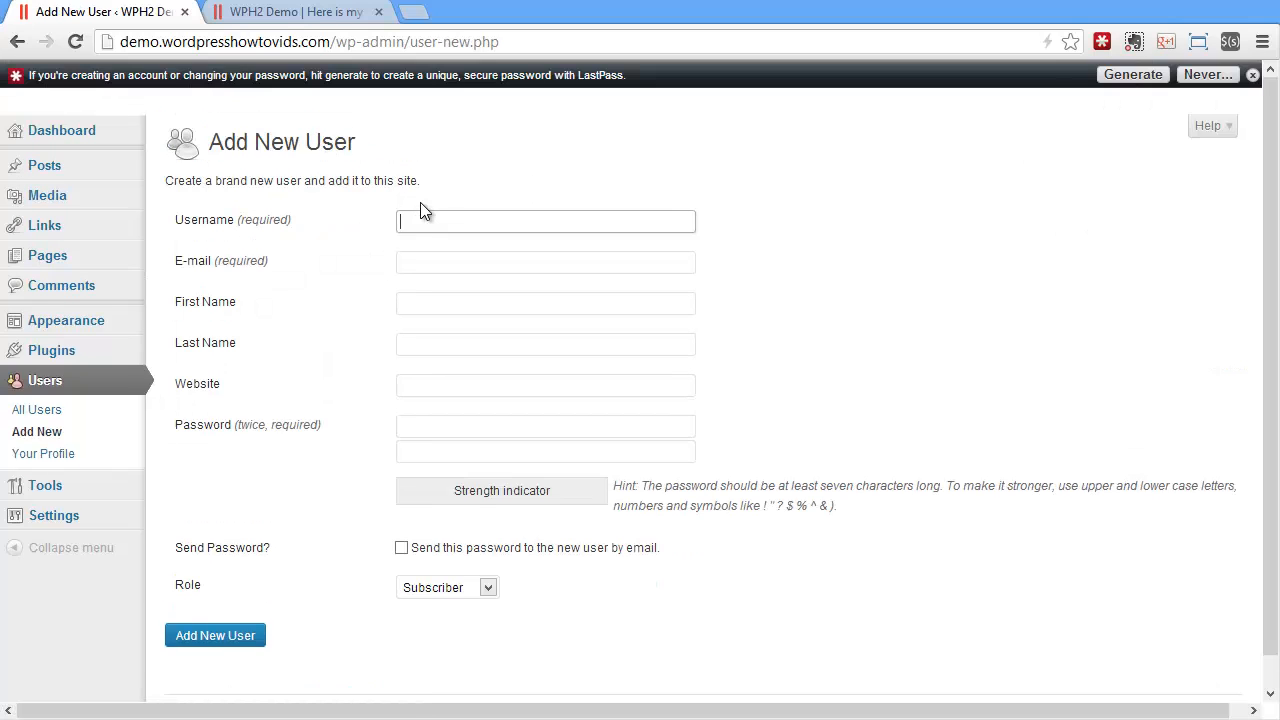
pyautogui.write('demo')
pyautogui.press('Tab')
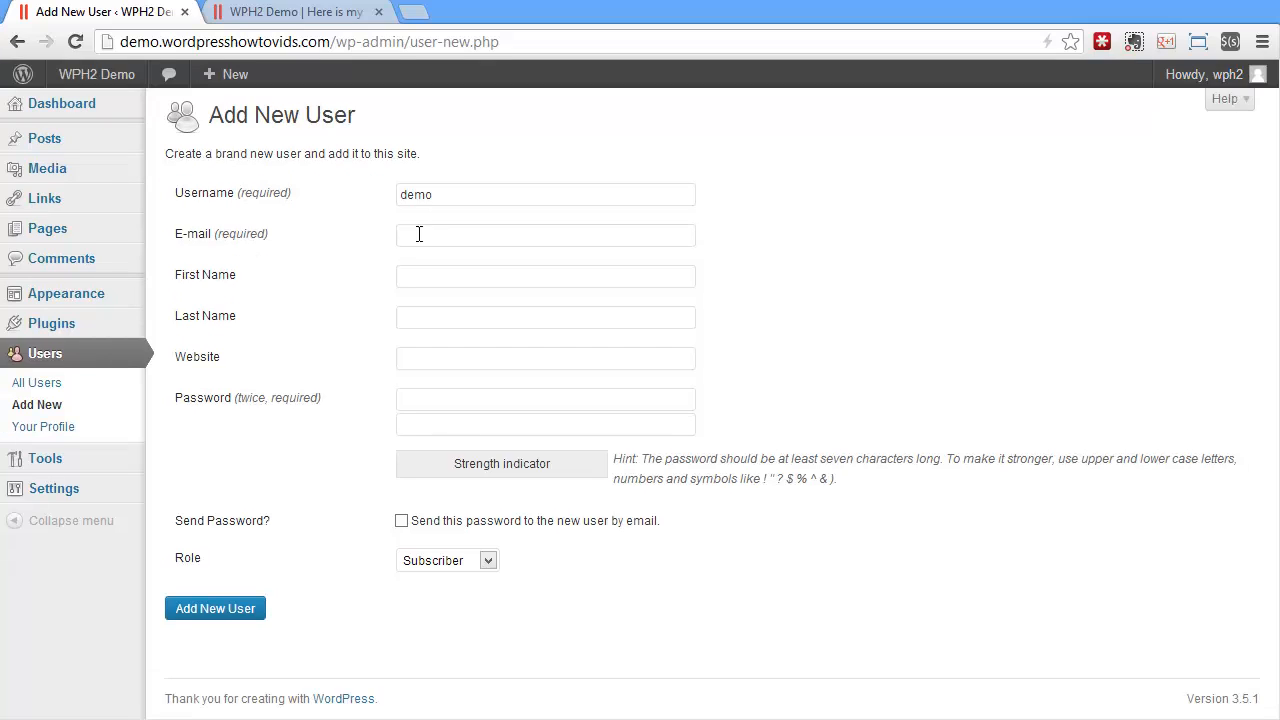
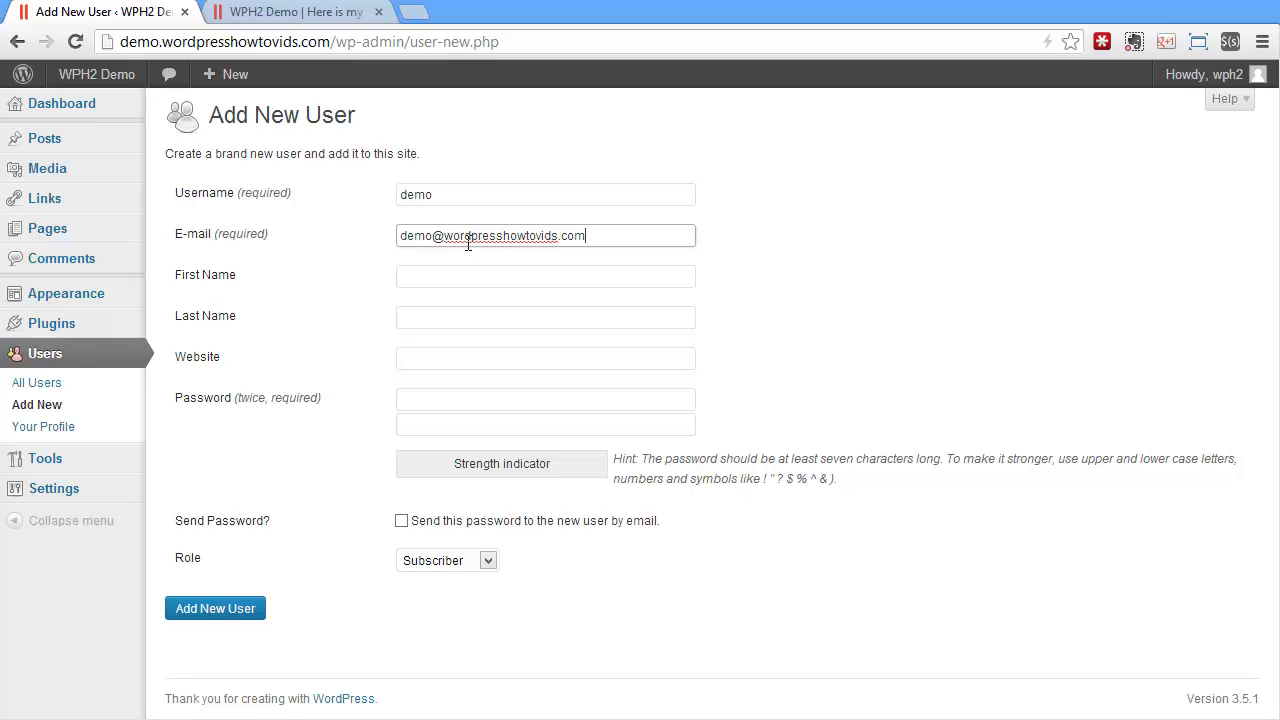
pyautogui.press('Tab')
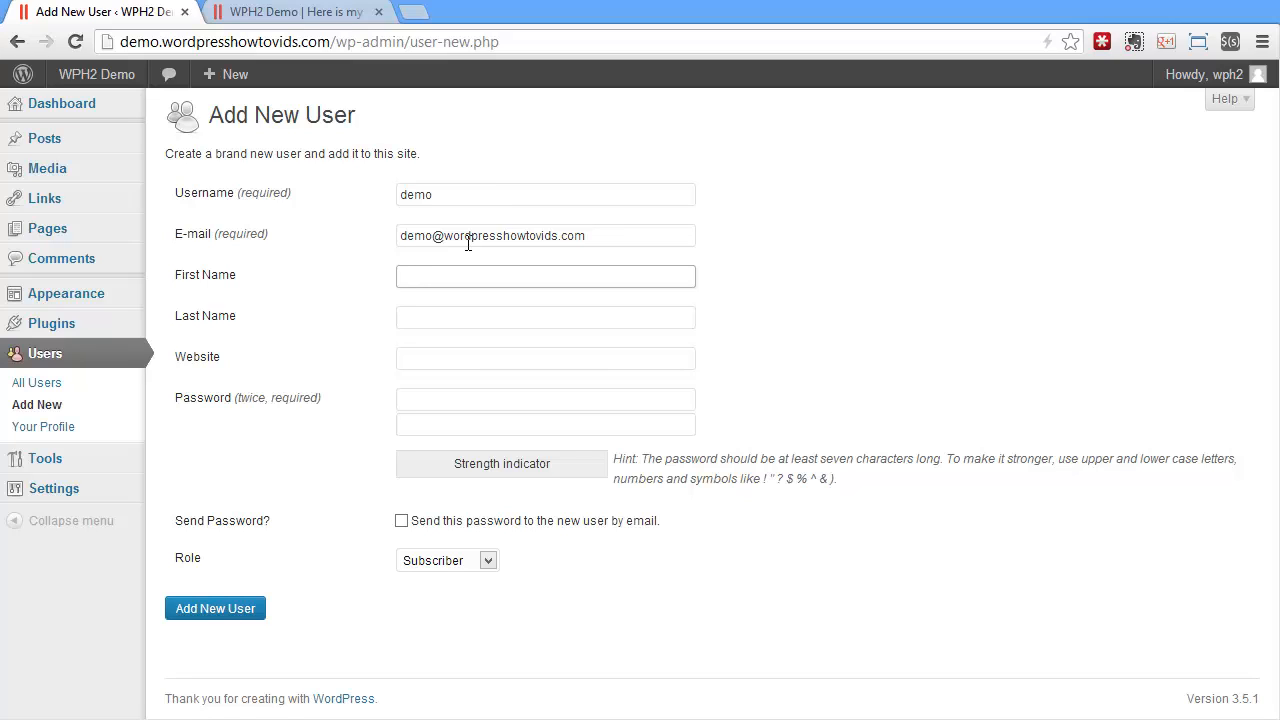
pyautogui.write('Demo')
pyautogui.press('Tab')
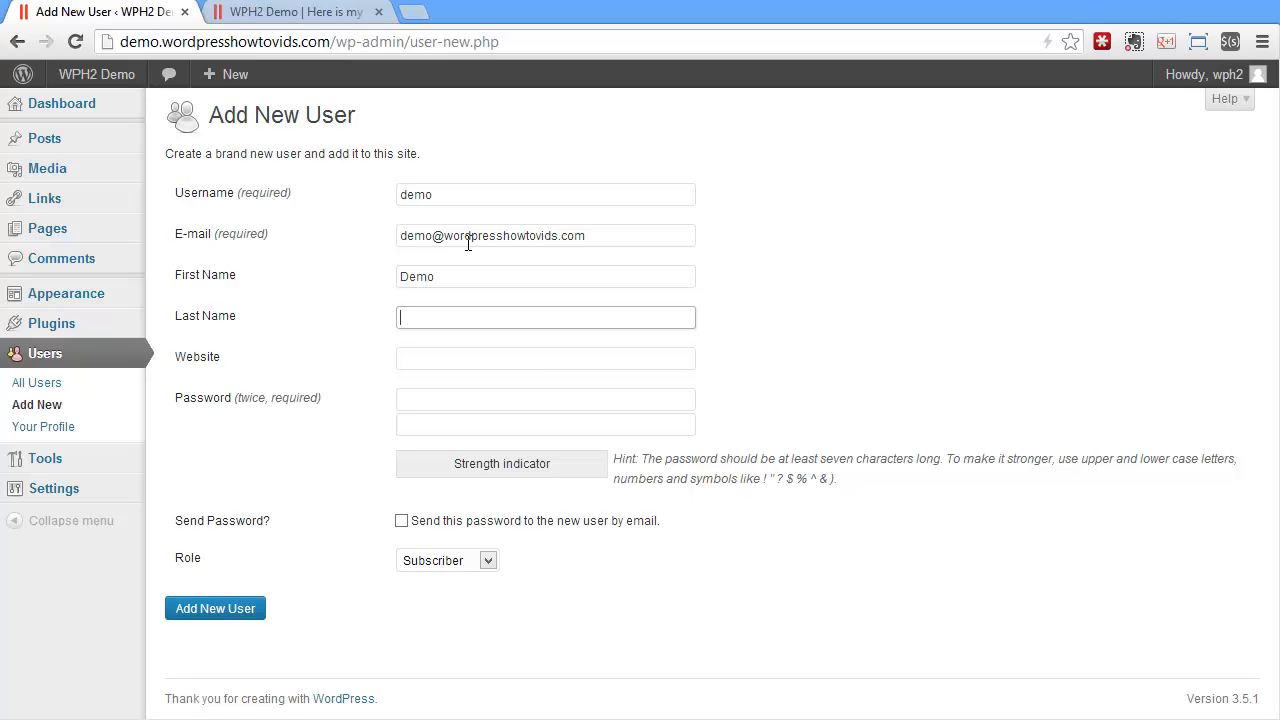
pyautogui.write('Videos')
# Enter and confirm the new user's password, set the role to Administrator, and create the account.
pyautogui.press('Tab')
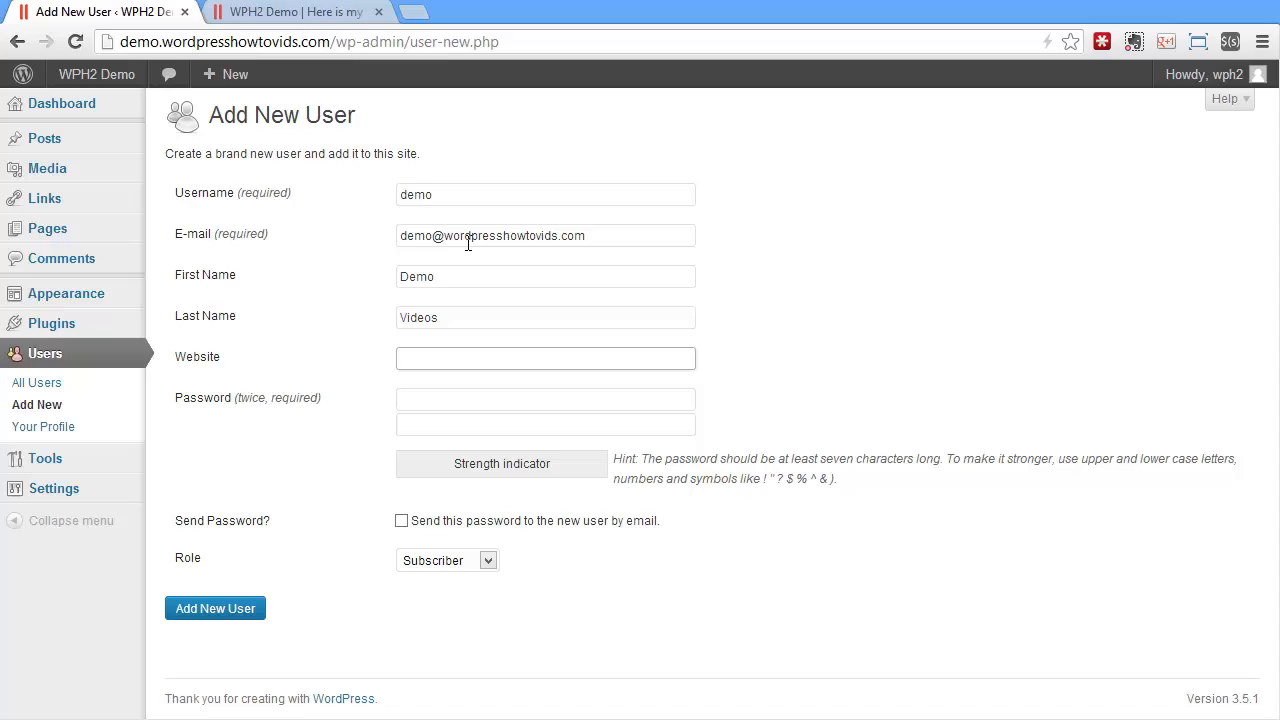
pyautogui.press('Tab')
pyautogui.write('•')
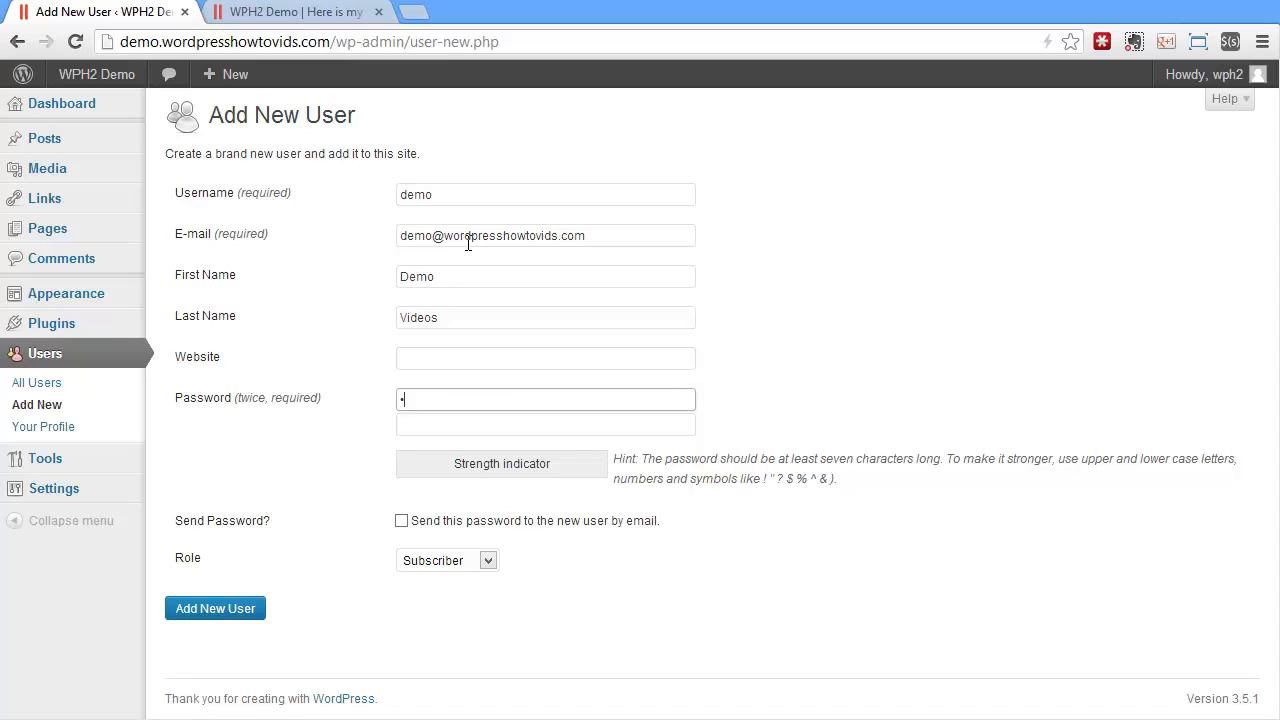
pyautogui.write('•••••••')
pyautogui.press('Tab')
pyautogui.write('••')
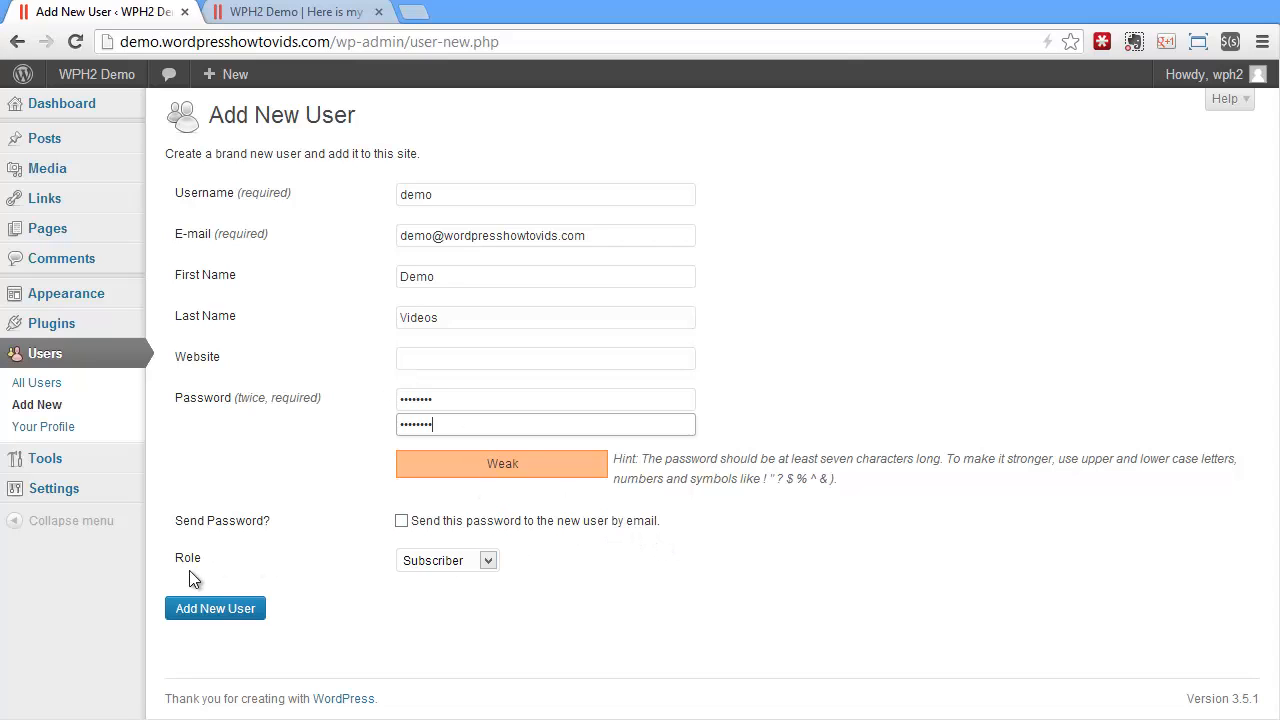
pyautogui.click(450, 563)
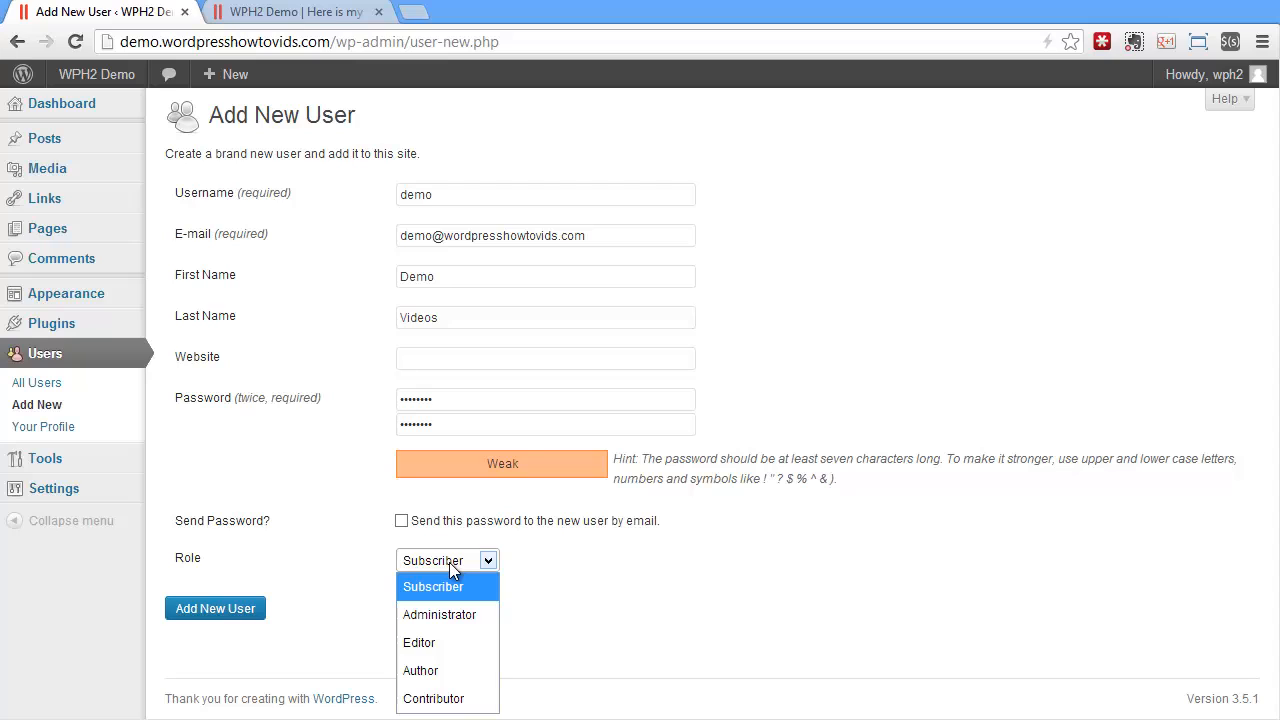
pyautogui.click(452, 616)
pyautogui.click(214, 612)
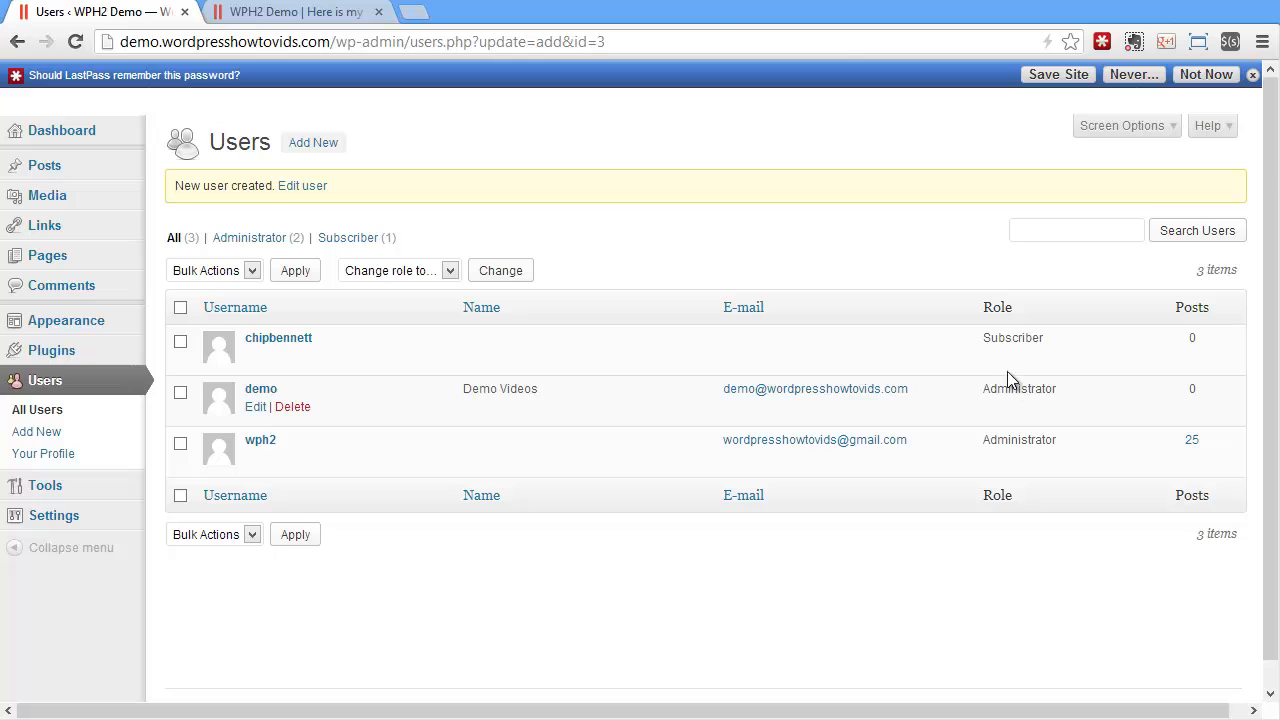
# Dismiss the LastPass bar, open demo's profile, and try the visual editor and Blue colour scheme before reverting both.
pyautogui.click(1206, 75)
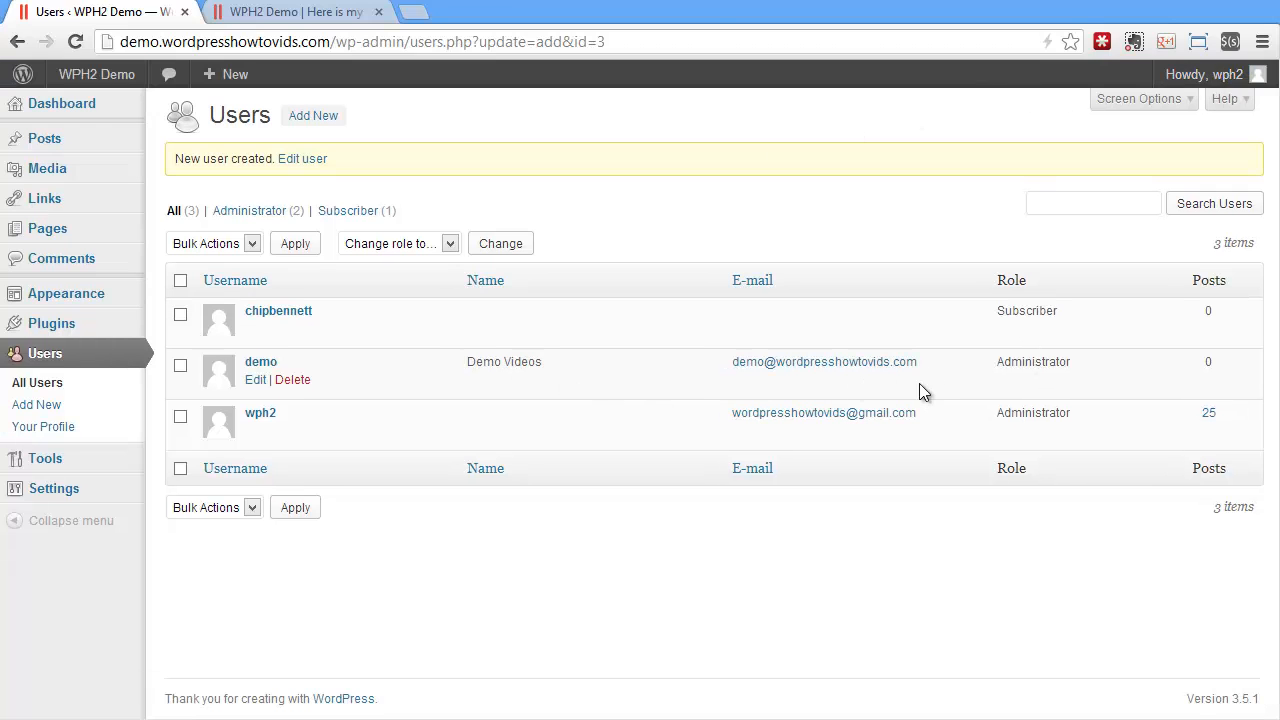
pyautogui.click(256, 380)
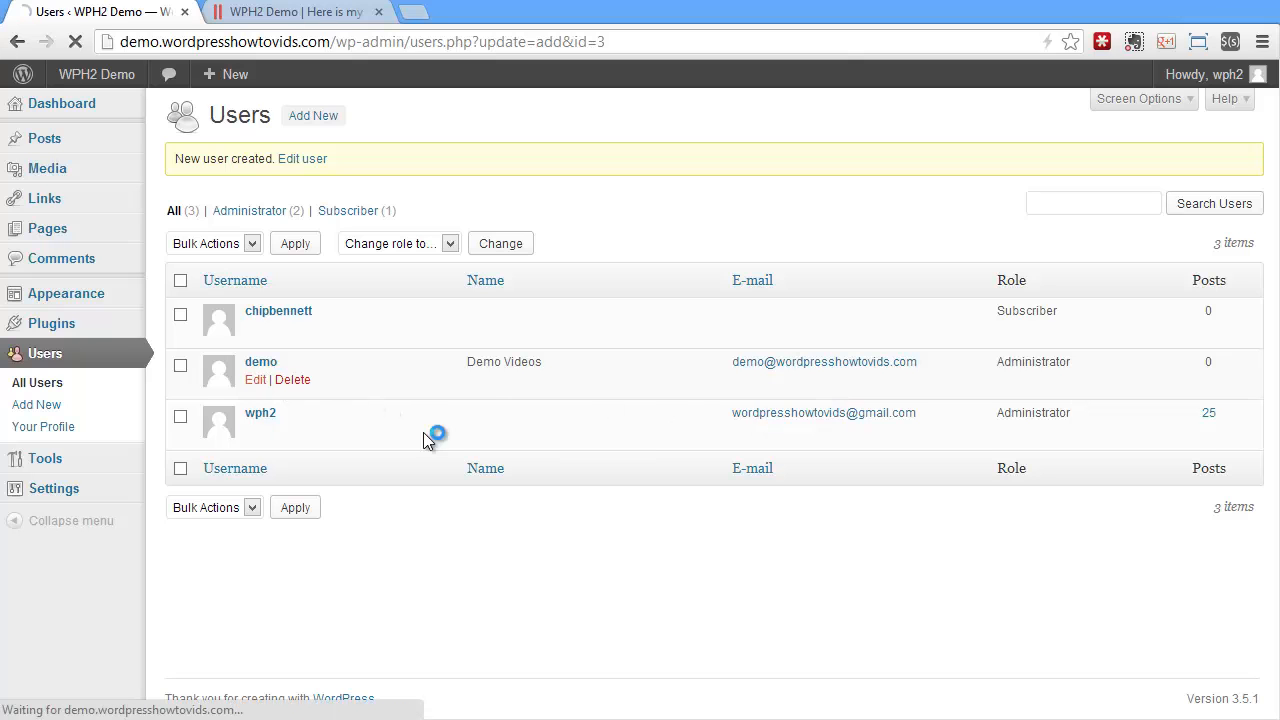
pyautogui.scroll(-7, 909, 459)
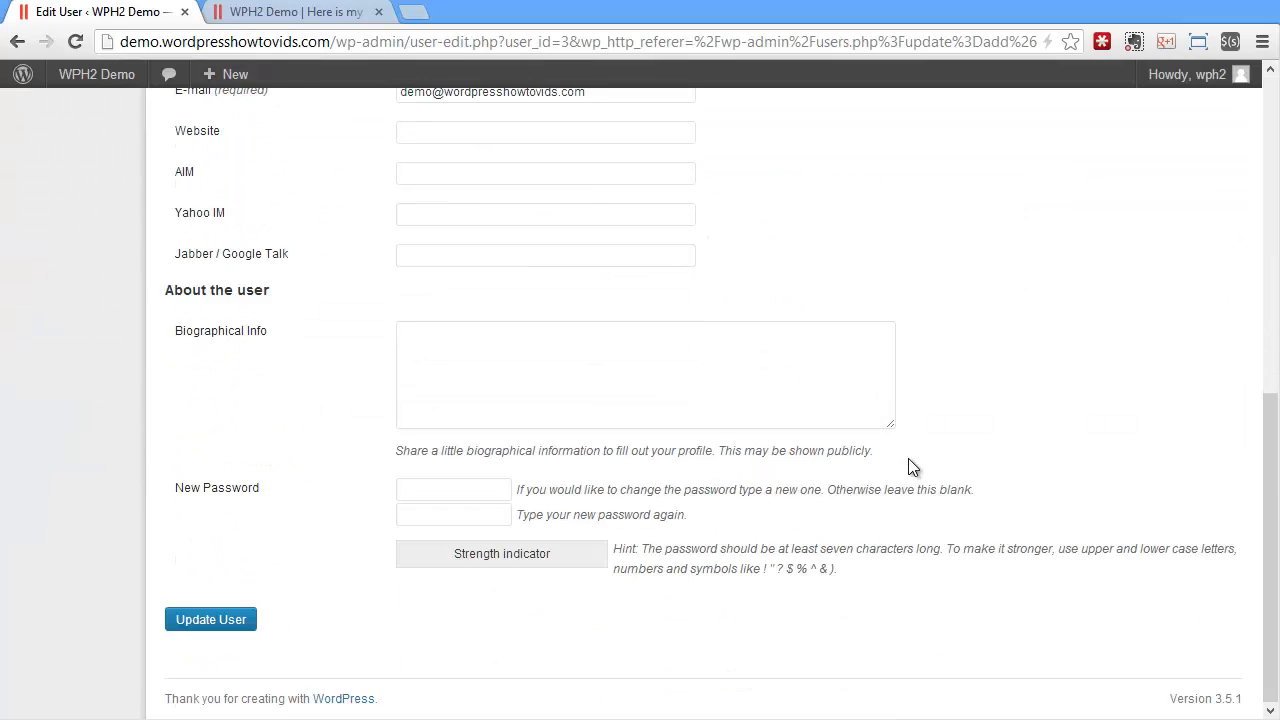
pyautogui.scroll(7, 909, 459)
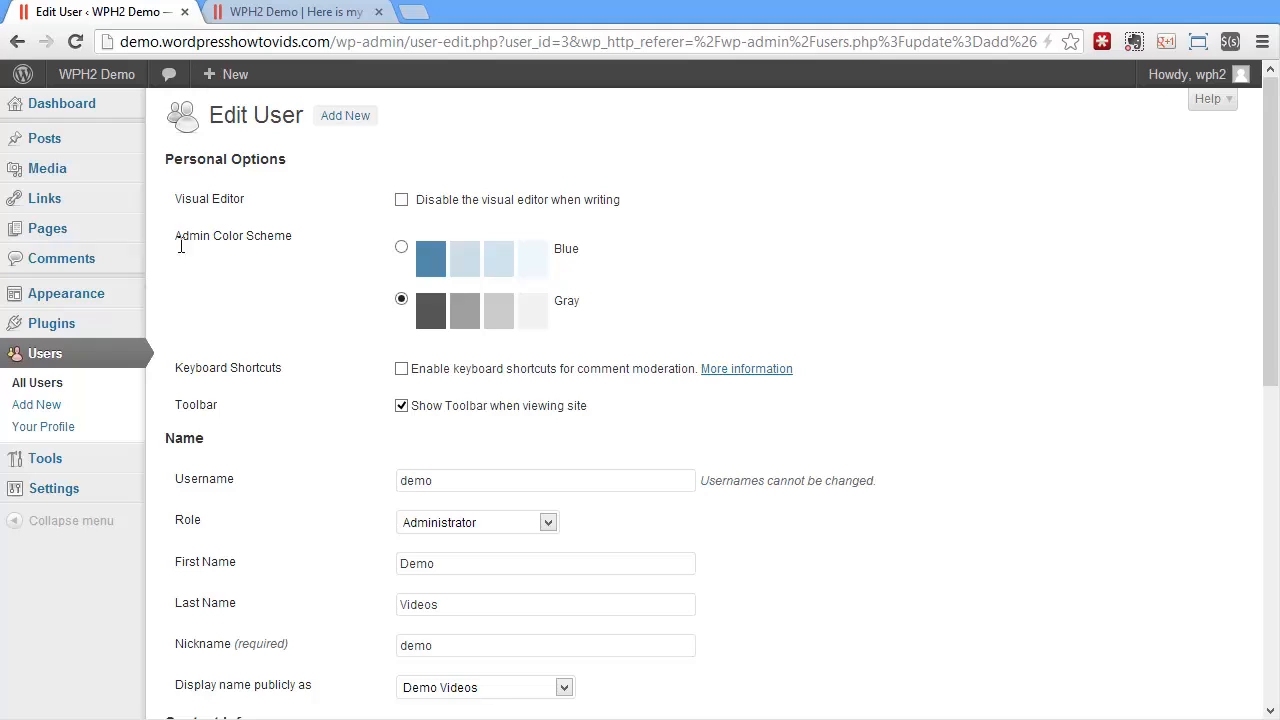
pyautogui.click(449, 206)
pyautogui.click(448, 210)
pyautogui.click(430, 259)
pyautogui.click(490, 315)
# Keep the toolbar shown when viewing the site and leave demo's role as Administrator.
pyautogui.scroll(-1, 767, 491)
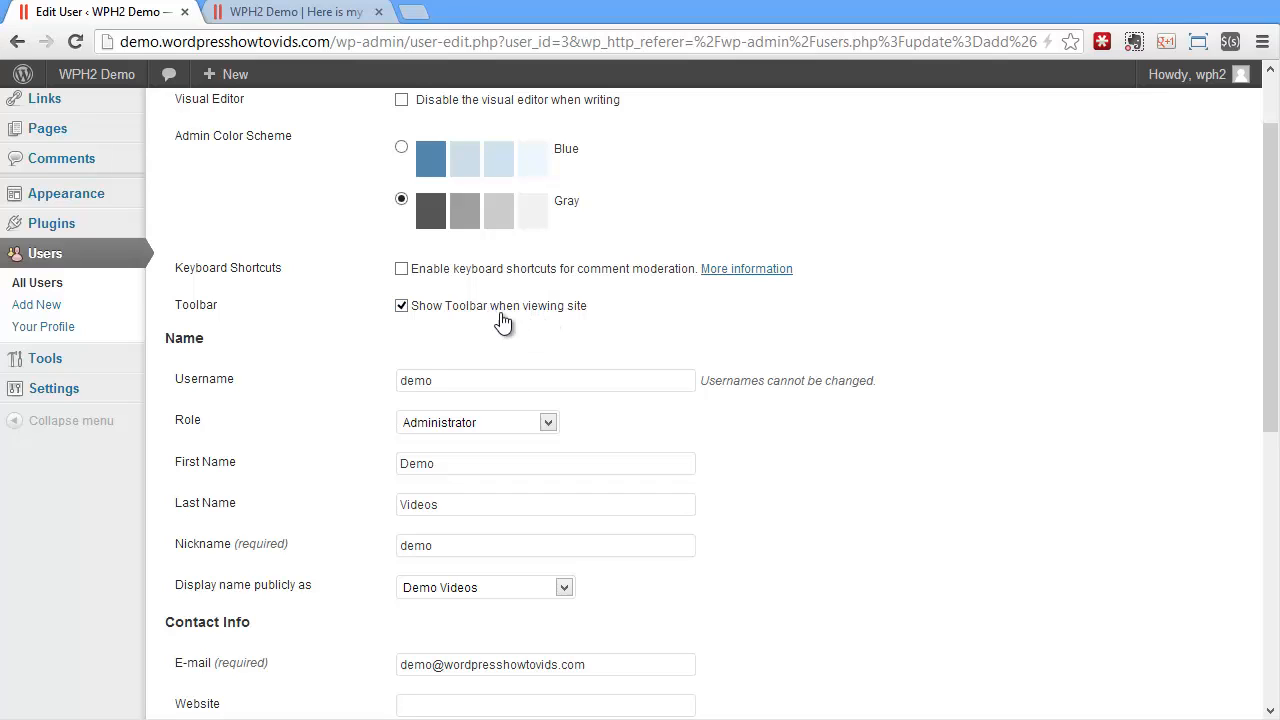
pyautogui.moveTo(88, 88)
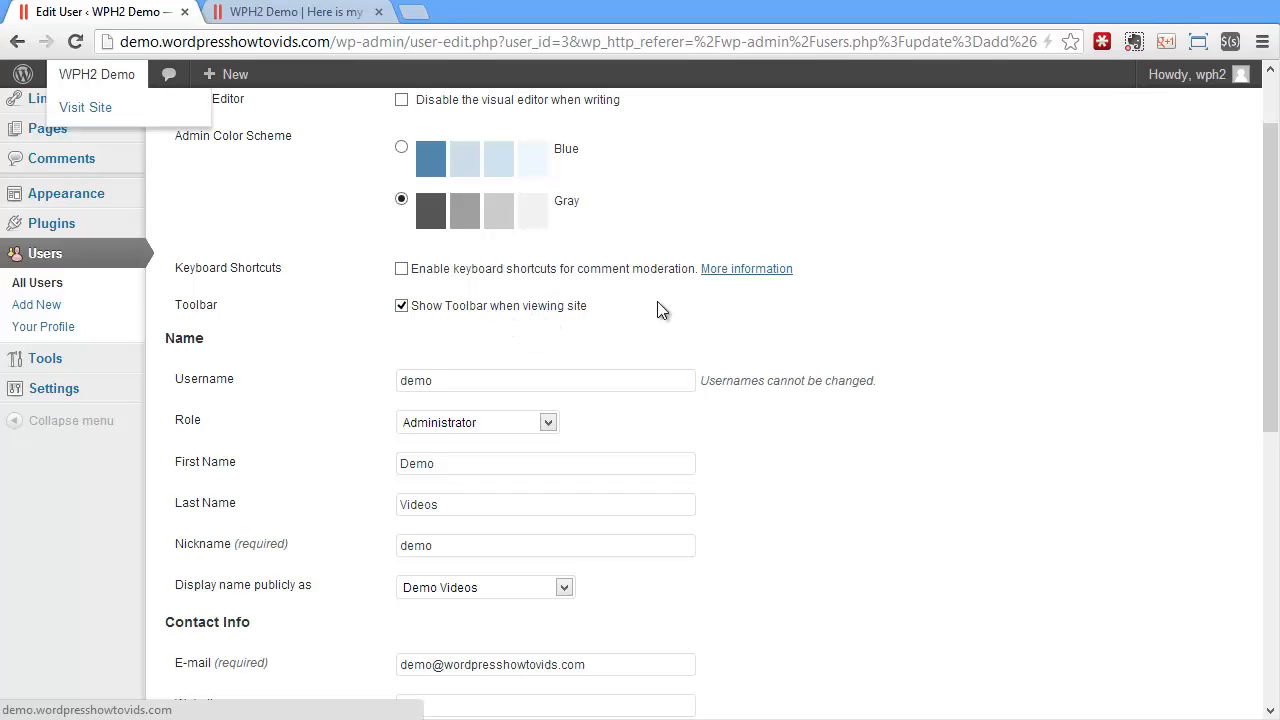
pyautogui.click(470, 307)
pyautogui.scroll(-2, 896, 361)
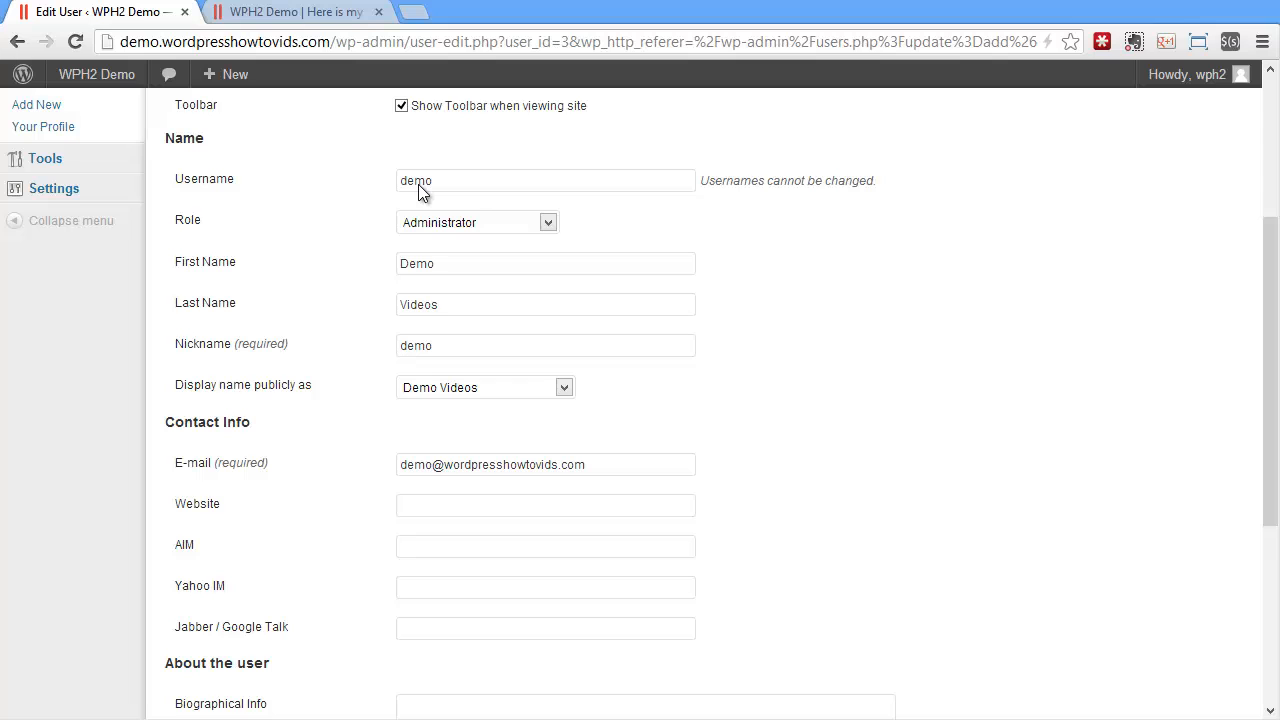
pyautogui.click(499, 222)
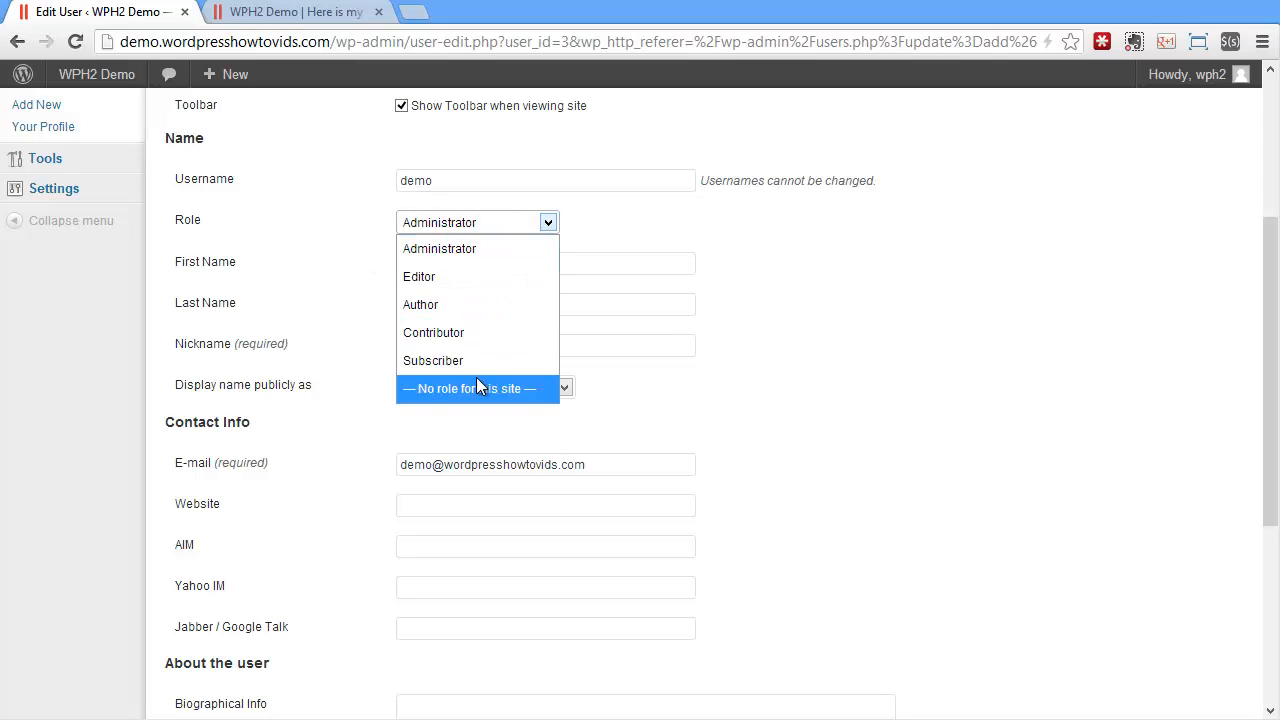
pyautogui.click(470, 233)
pyautogui.scroll(1, 234, 351)
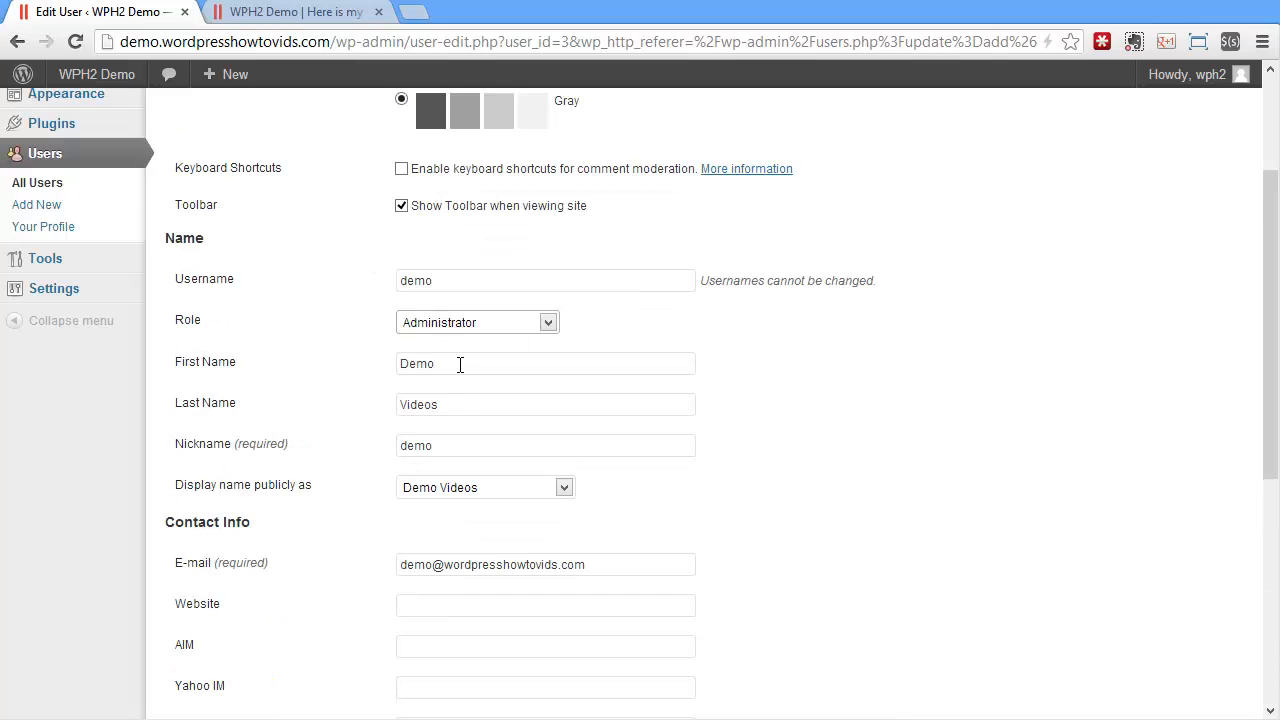
# Replace the nickname 'demo' with 'demoman' and open the public display name choices.
pyautogui.doubleClick(472, 446)
pyautogui.write('em')
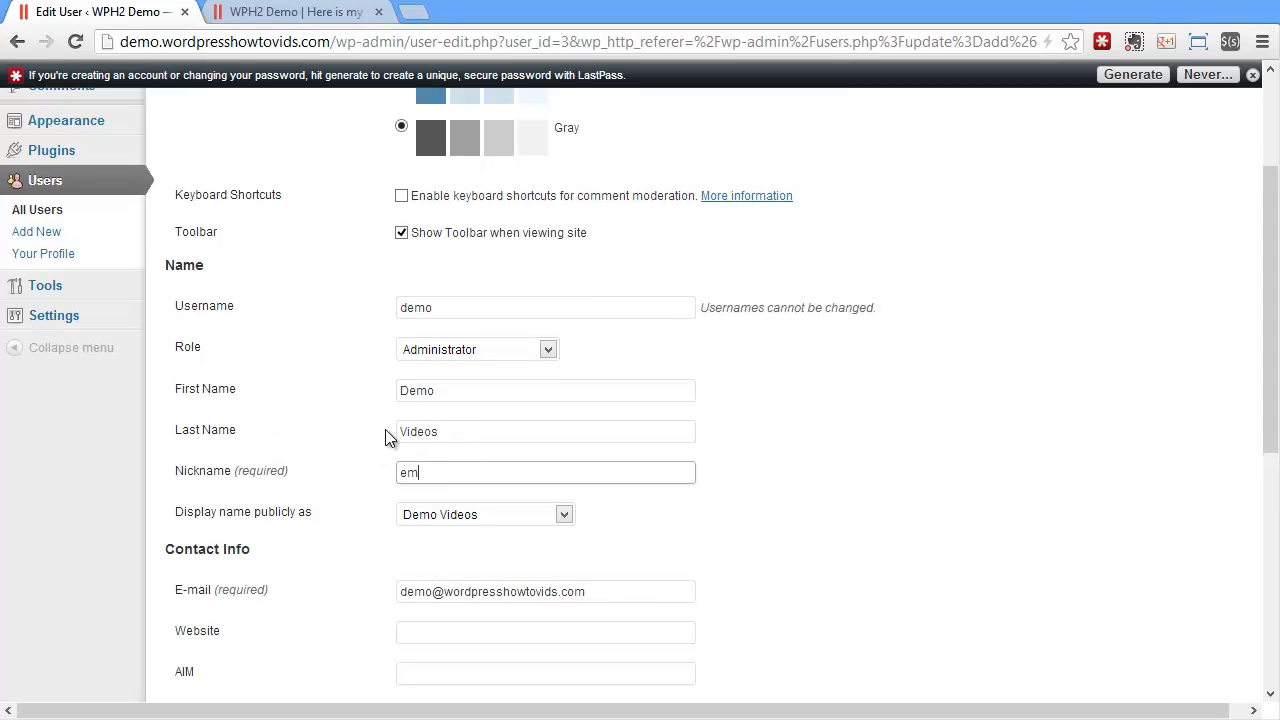
pyautogui.press('BackSpace')
pyautogui.press('BackSpace')
pyautogui.write('demoman')
pyautogui.click(470, 516)
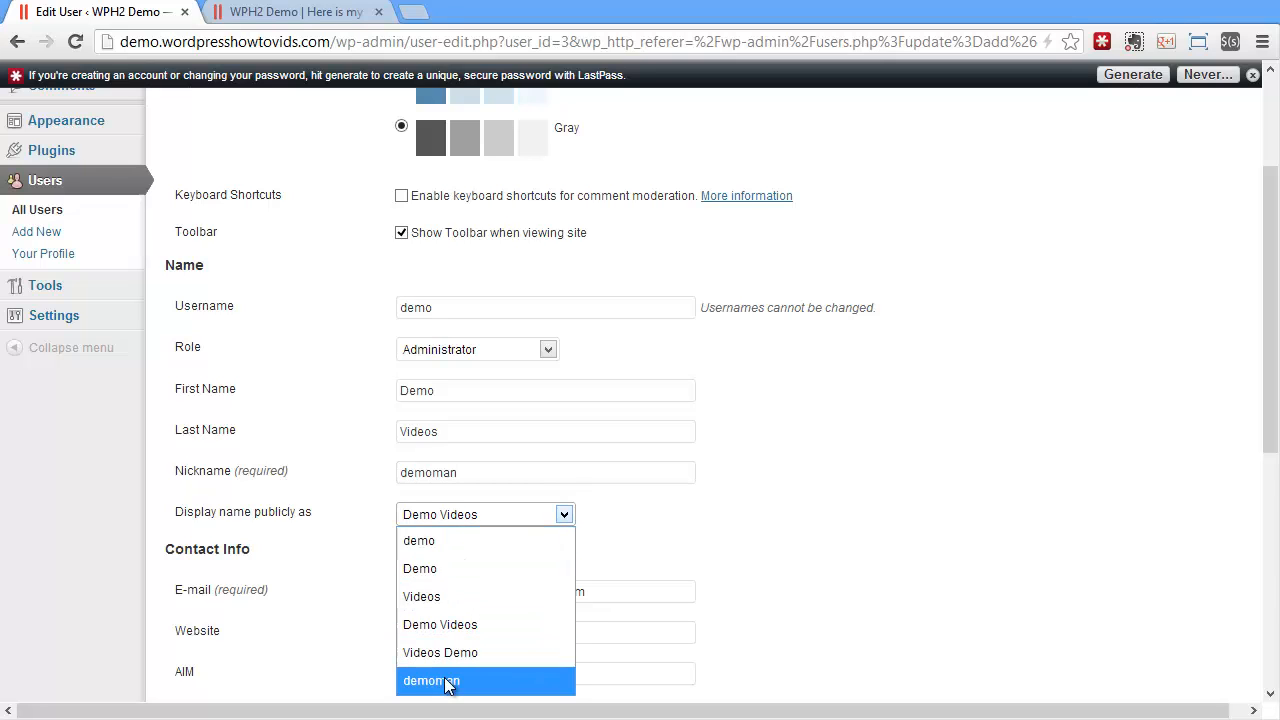
# Set the public display name to Videos, check the Jabber and Biographical Info fields, and close the LastPass bar.
pyautogui.click(437, 595)
pyautogui.scroll(-2, 895, 505)
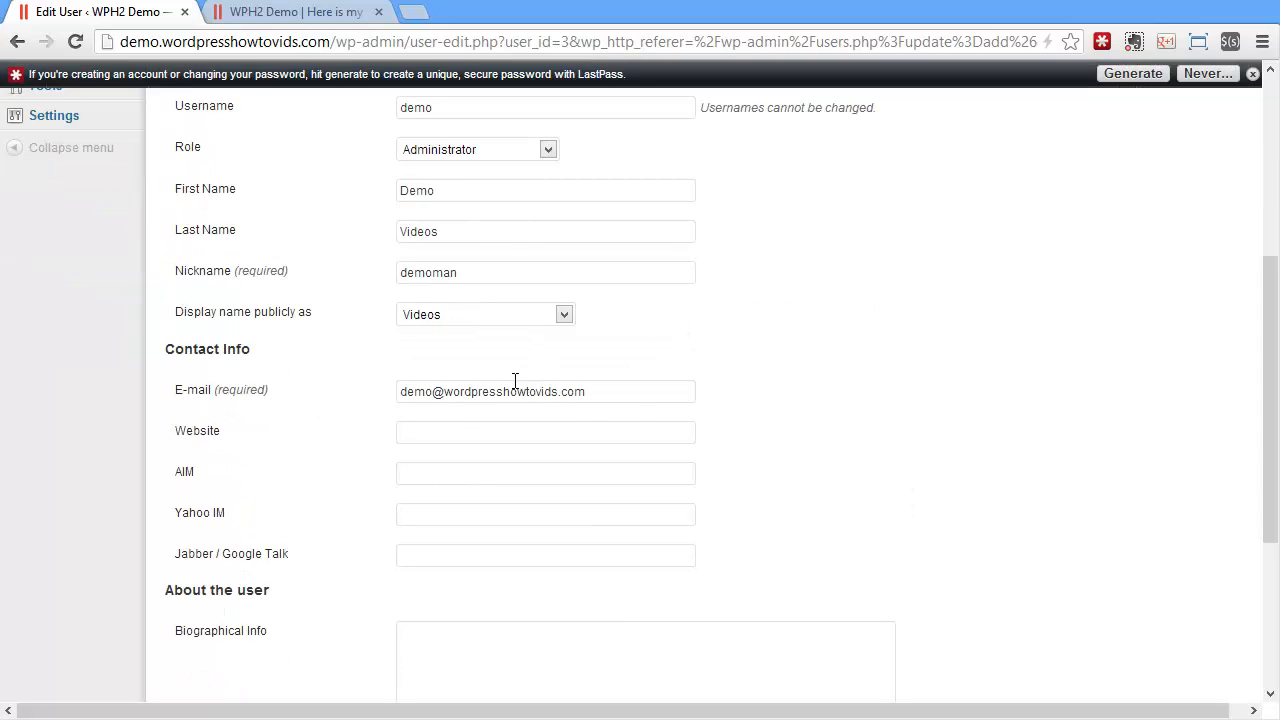
pyautogui.scroll(-1, 419, 507)
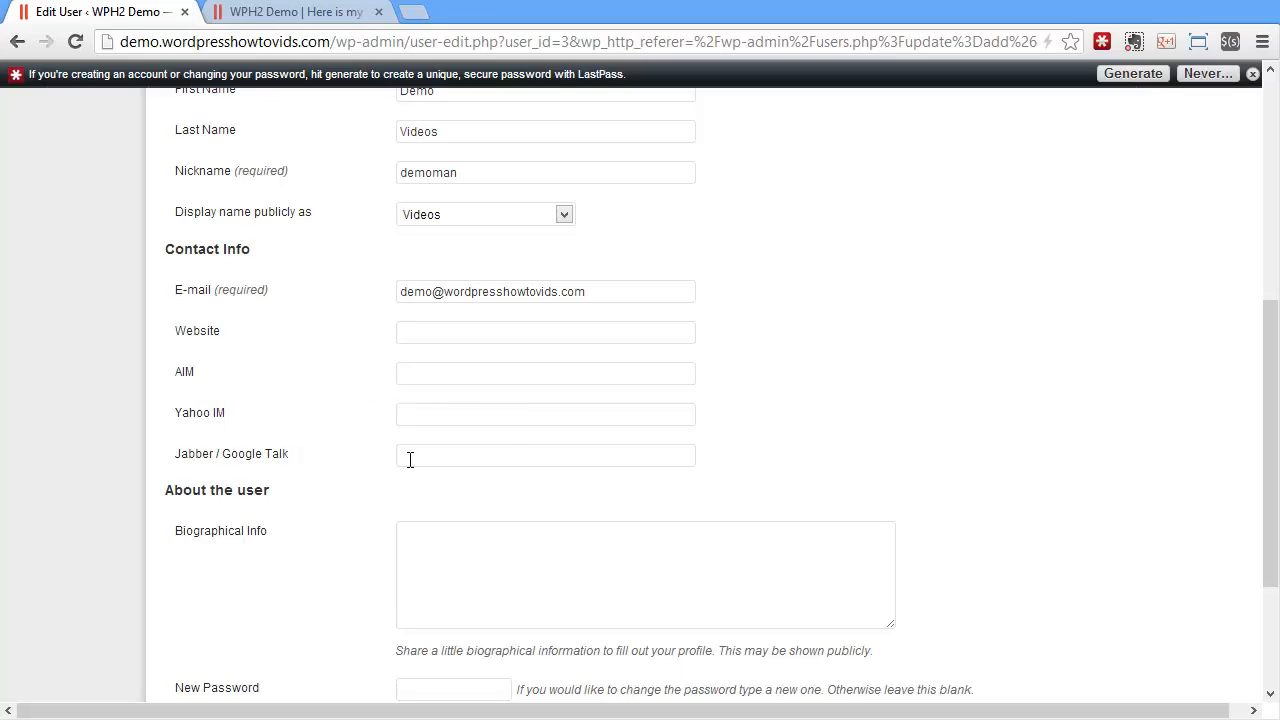
pyautogui.click(502, 453)
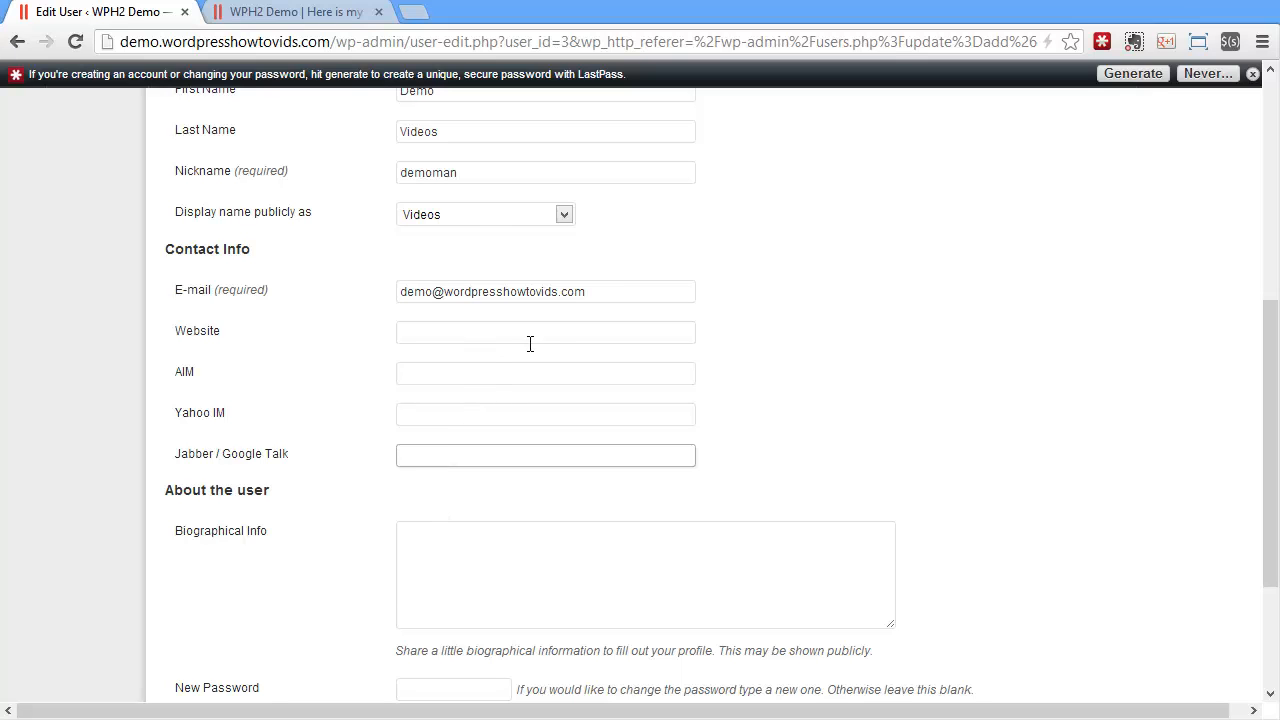
pyautogui.scroll(-2, 417, 428)
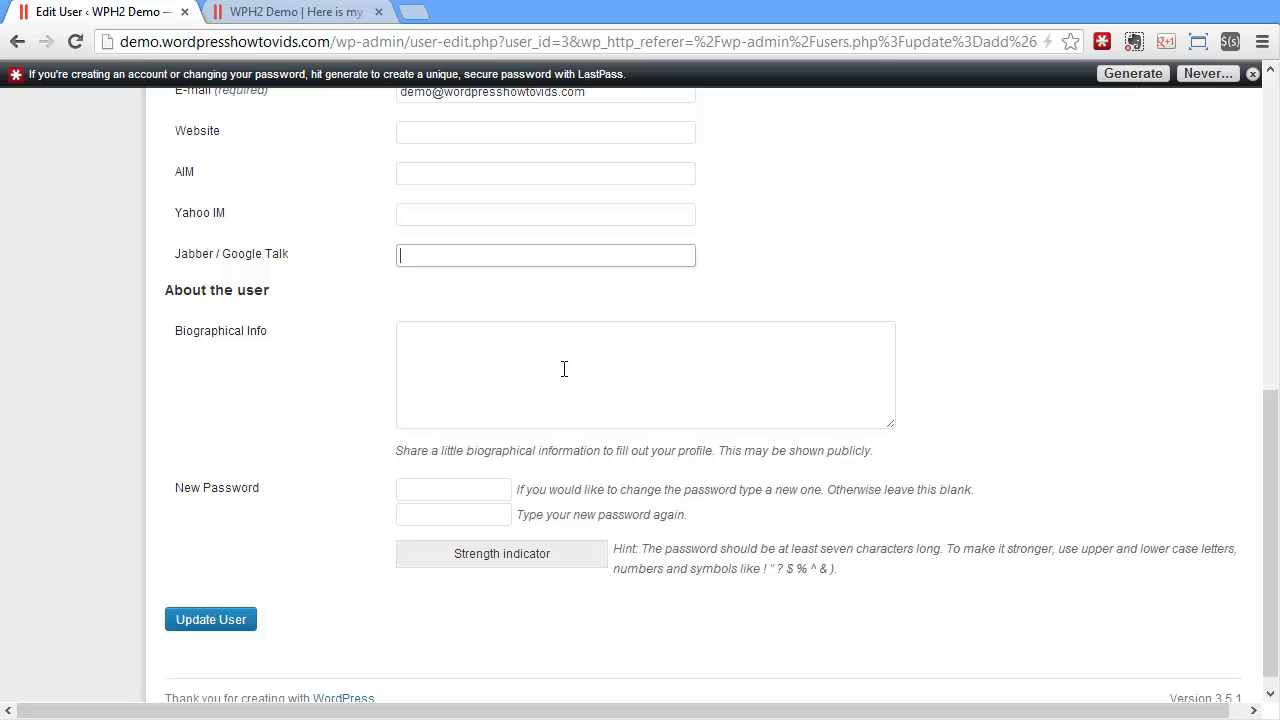
pyautogui.click(564, 369)
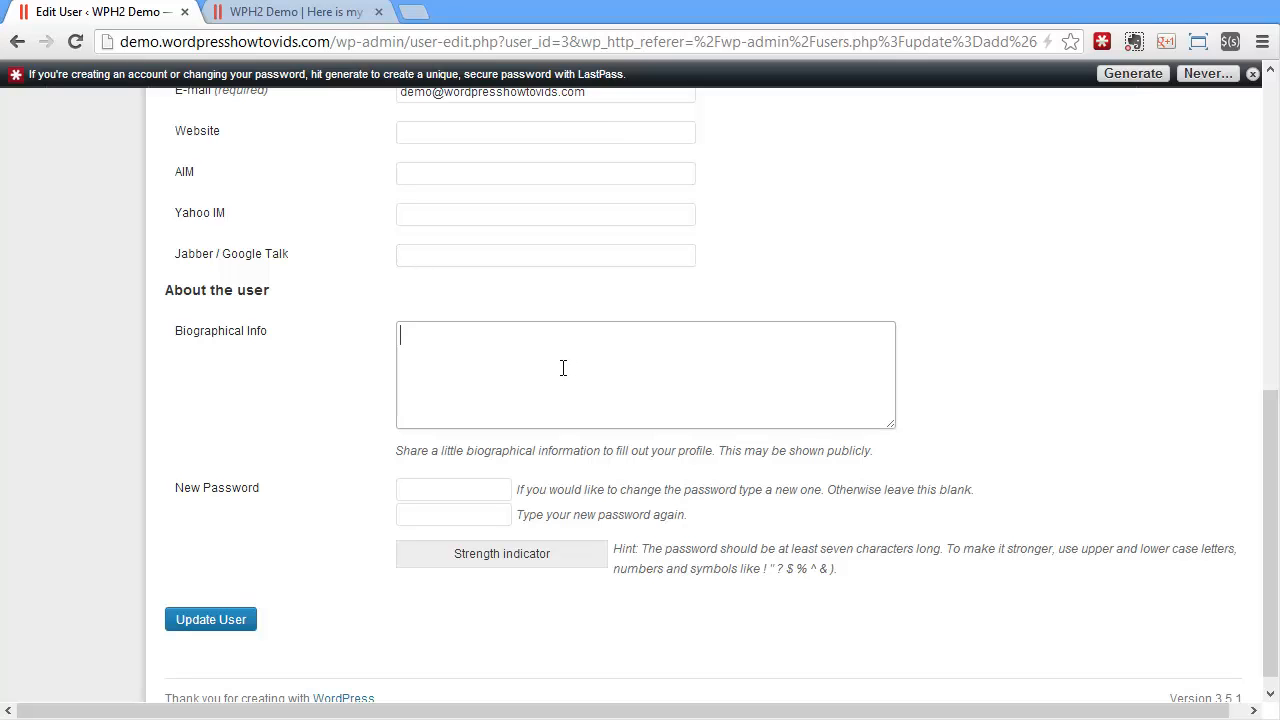
pyautogui.click(1252, 74)
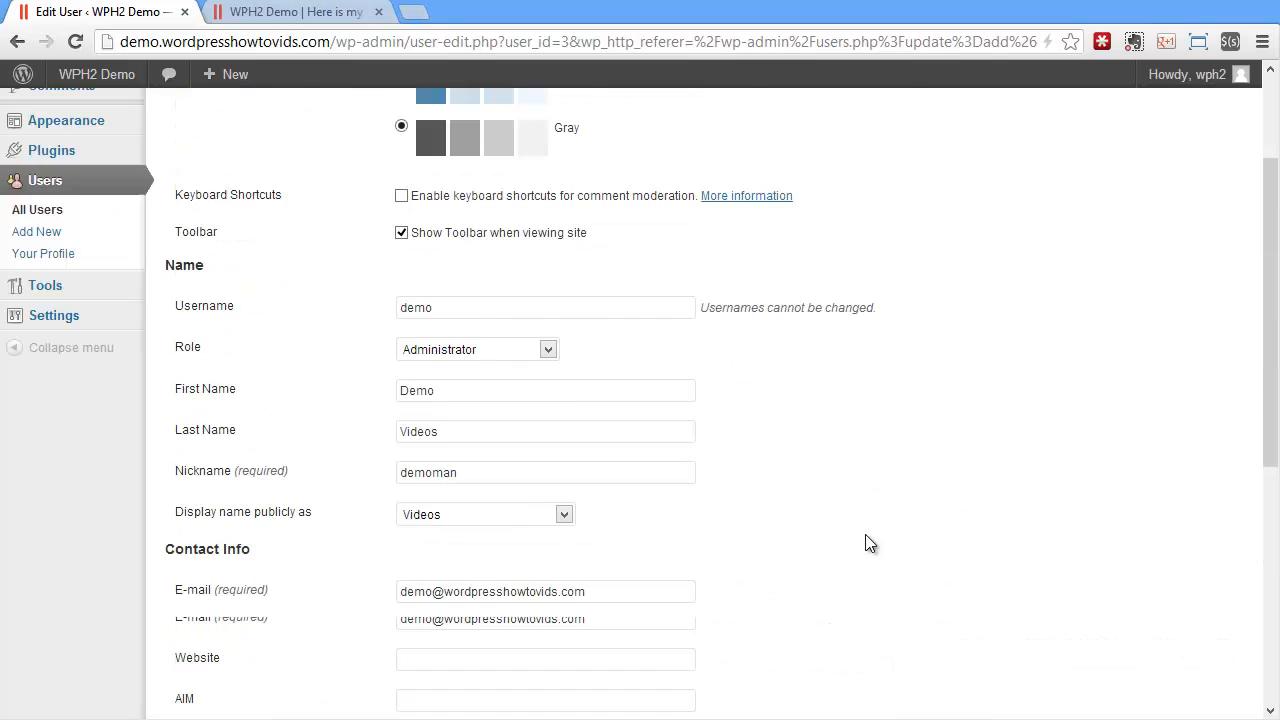
# Reload the Edit User page, click into both New Password fields, and close the LastPass notice.
pyautogui.click(75, 41)
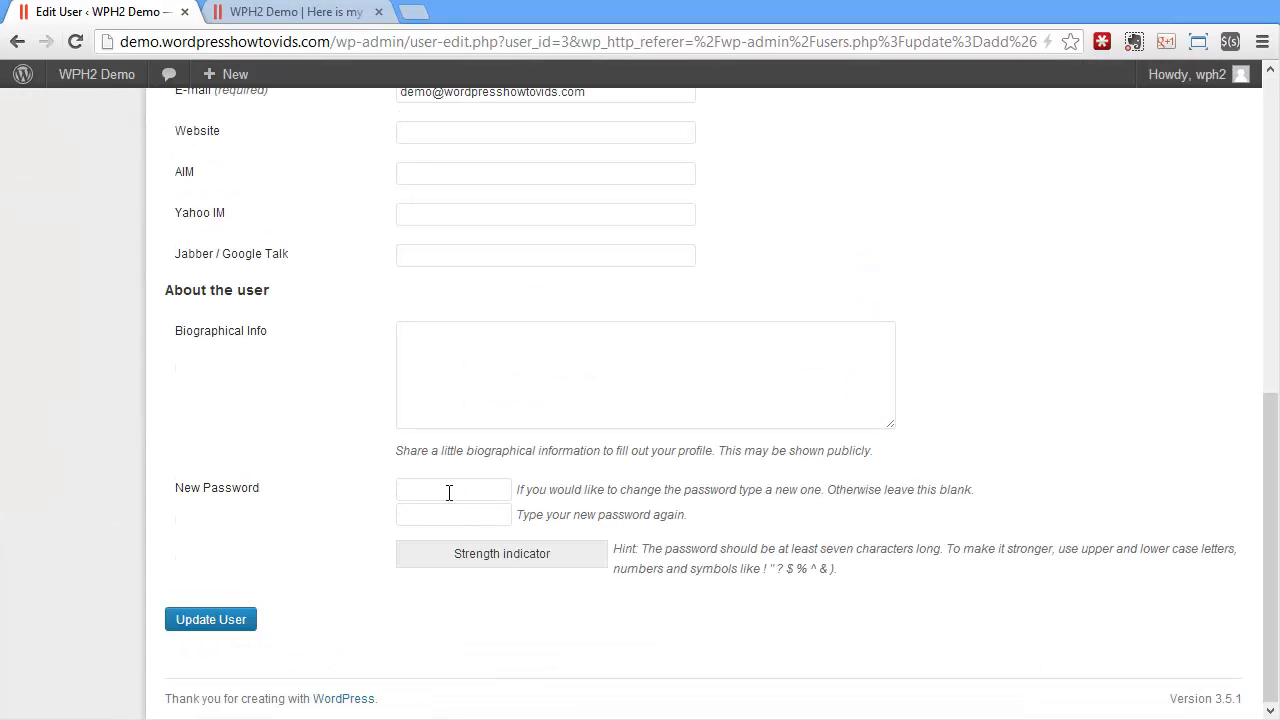
pyautogui.click(449, 492)
pyautogui.click(444, 514)
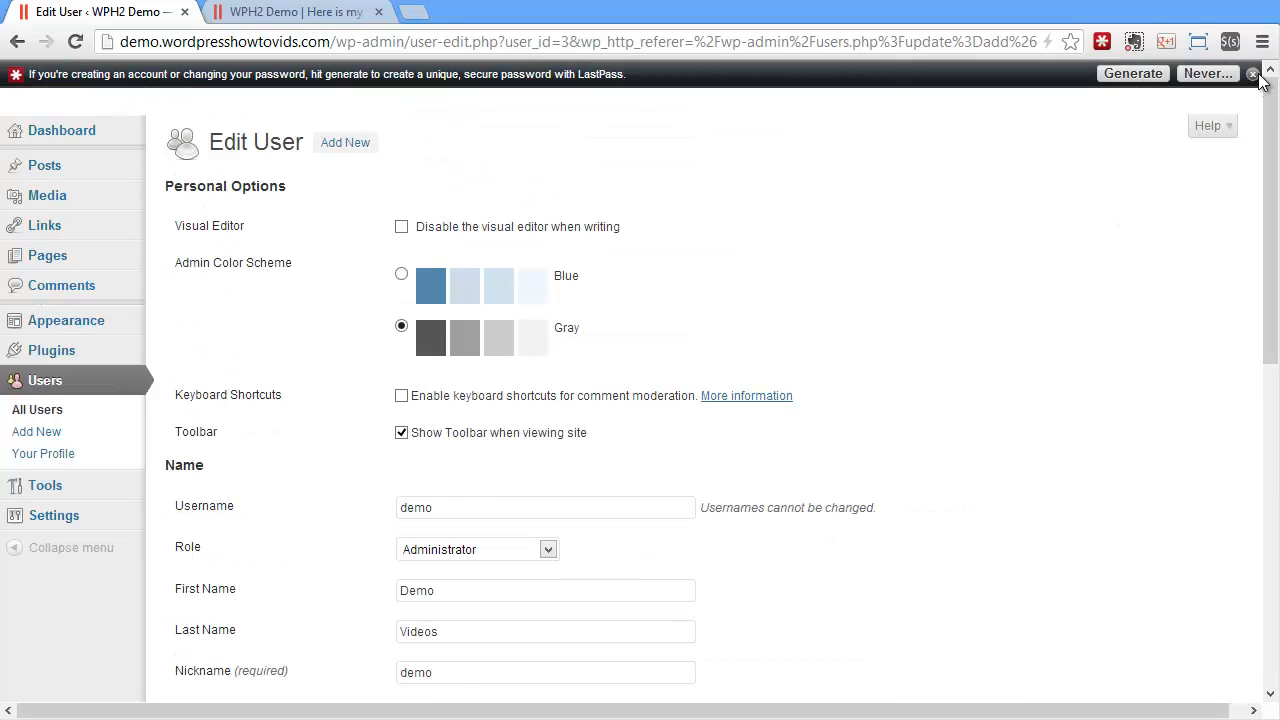
pyautogui.click(1252, 74)
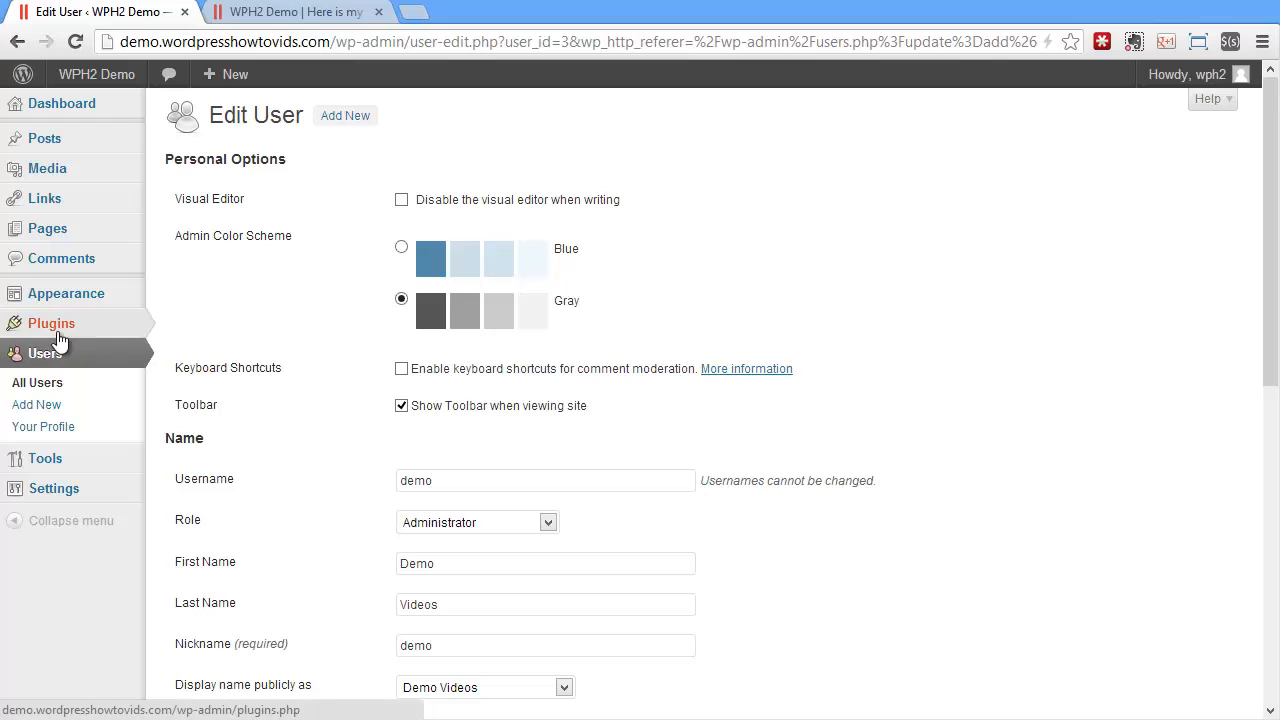
pyautogui.moveTo(50, 324)
pyautogui.moveTo(1186, 86)
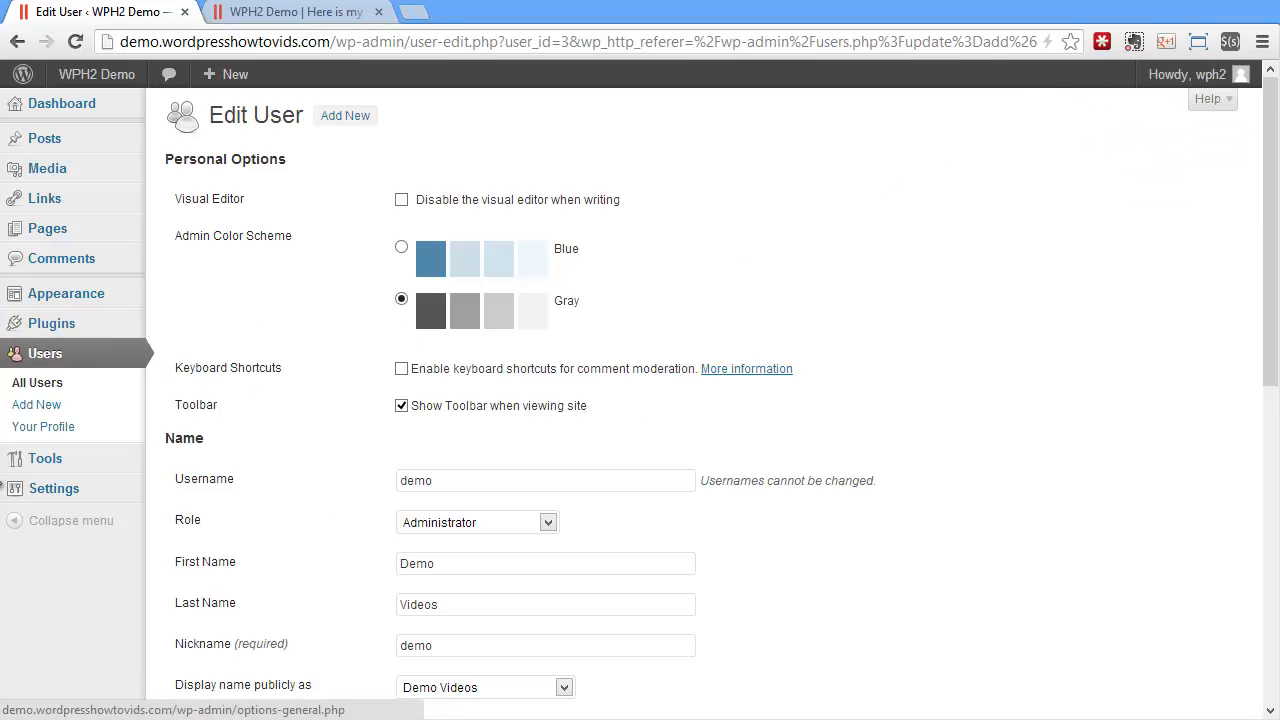
# Look over your own profile, then the wph2 account's profile from All Users.
pyautogui.click(40, 430)
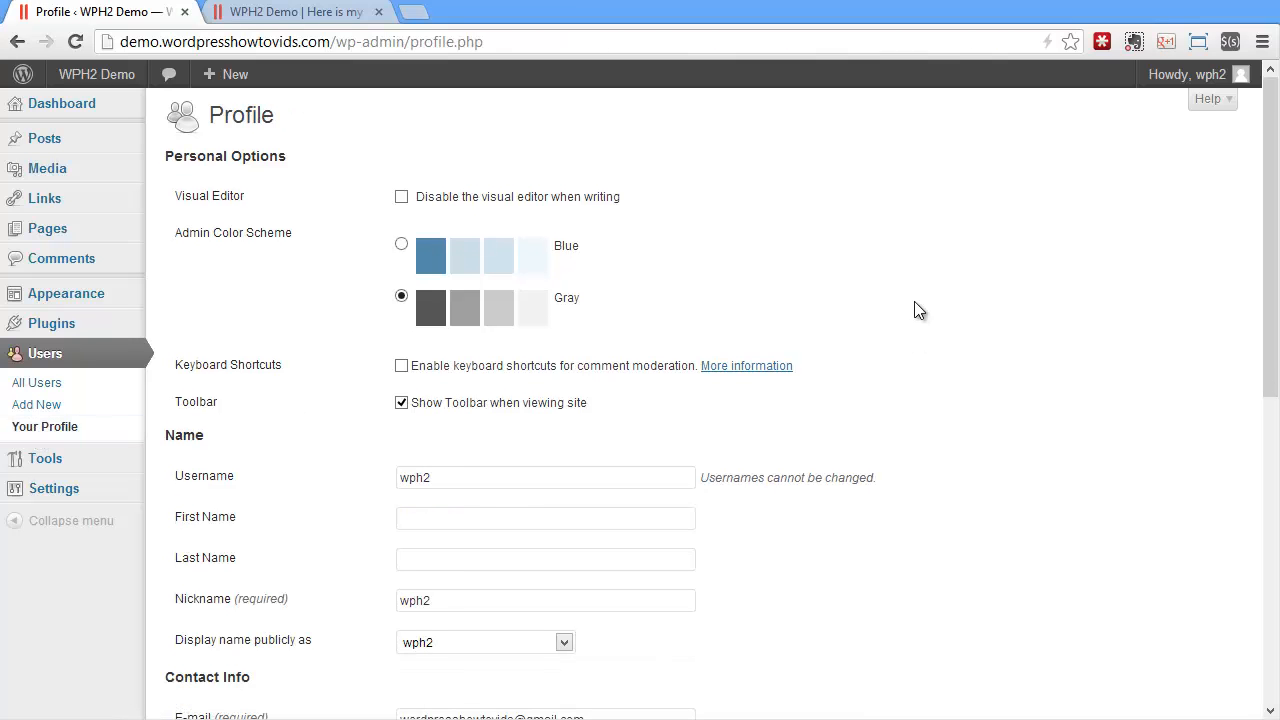
pyautogui.scroll(-6, 782, 340)
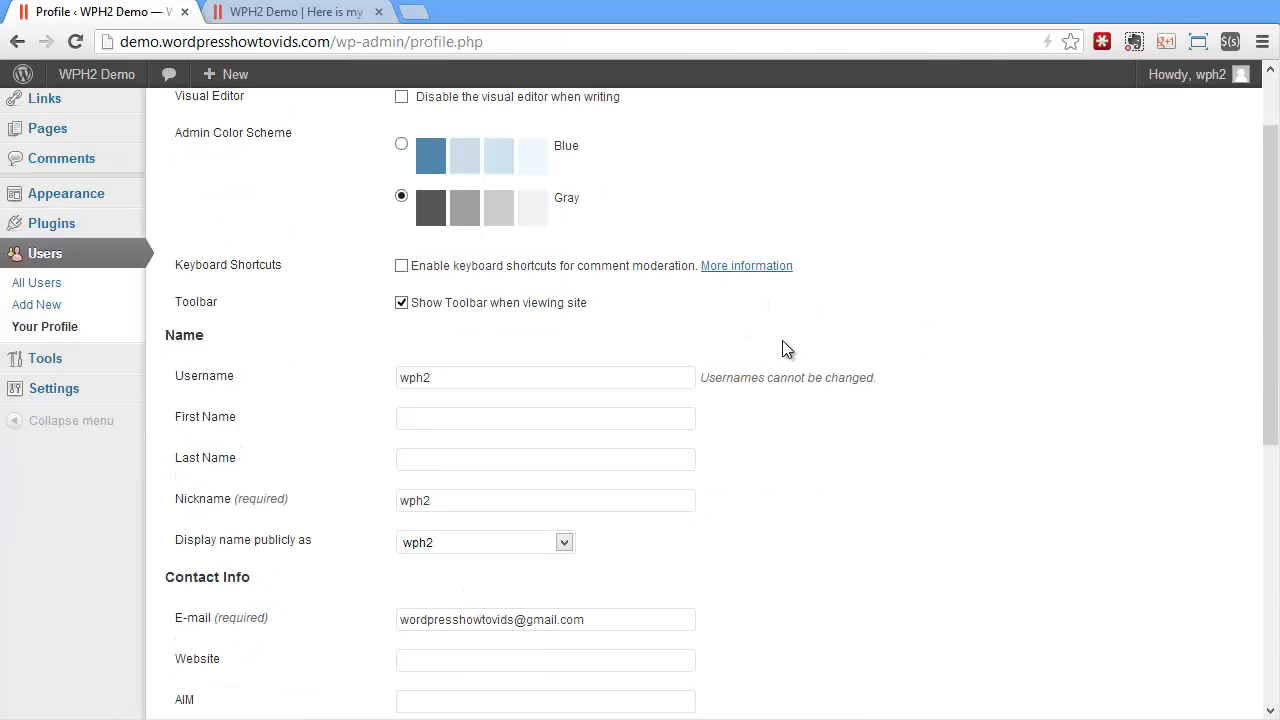
pyautogui.scroll(6, 785, 341)
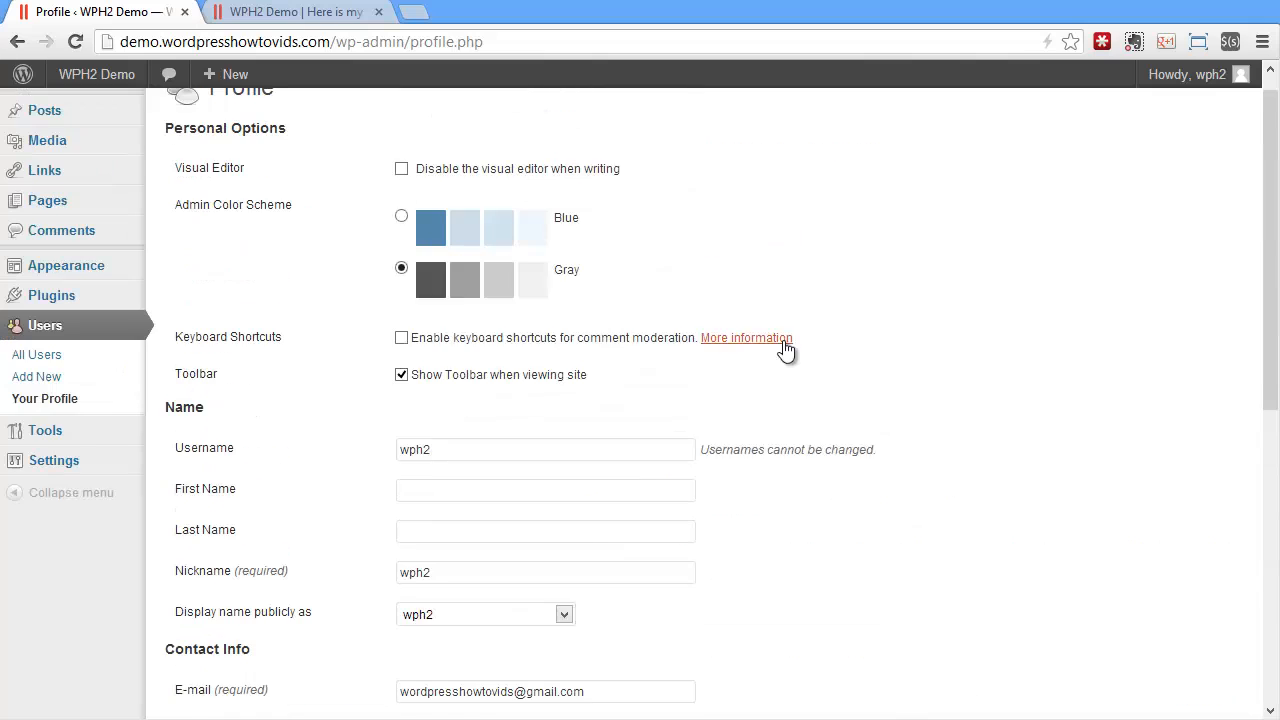
pyautogui.click(36, 382)
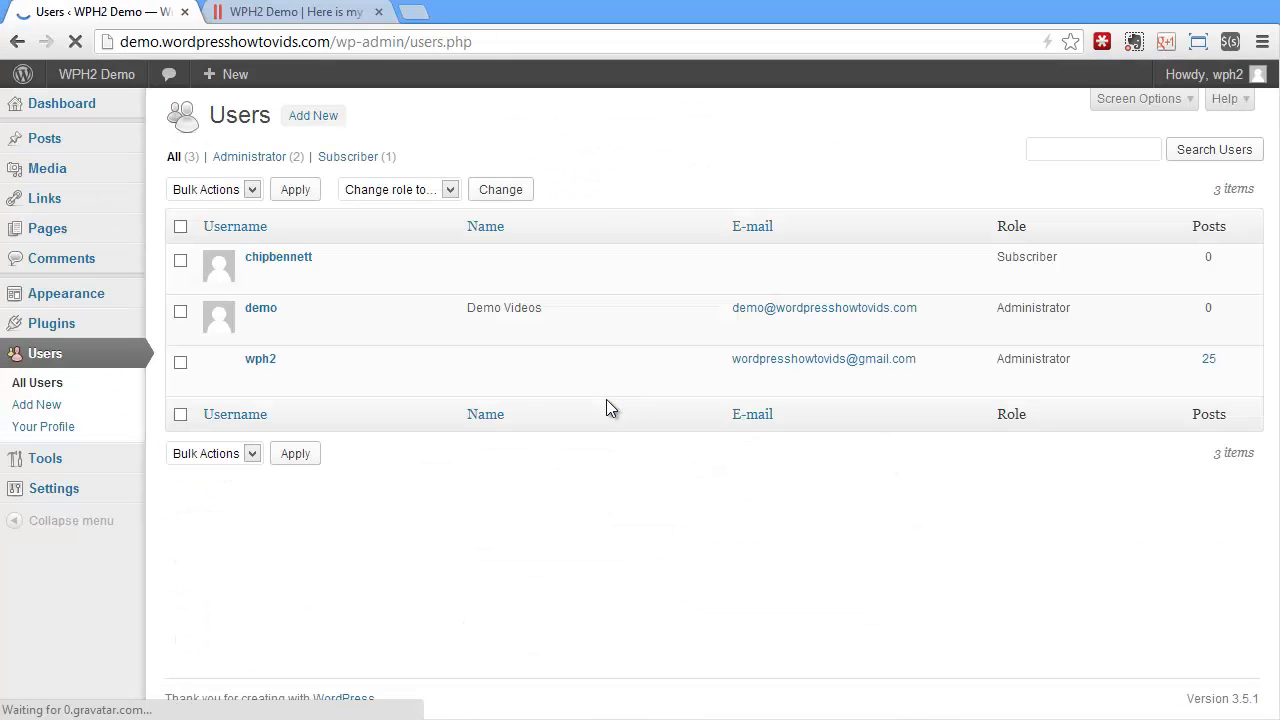
pyautogui.moveTo(295, 363)
pyautogui.click(256, 378)
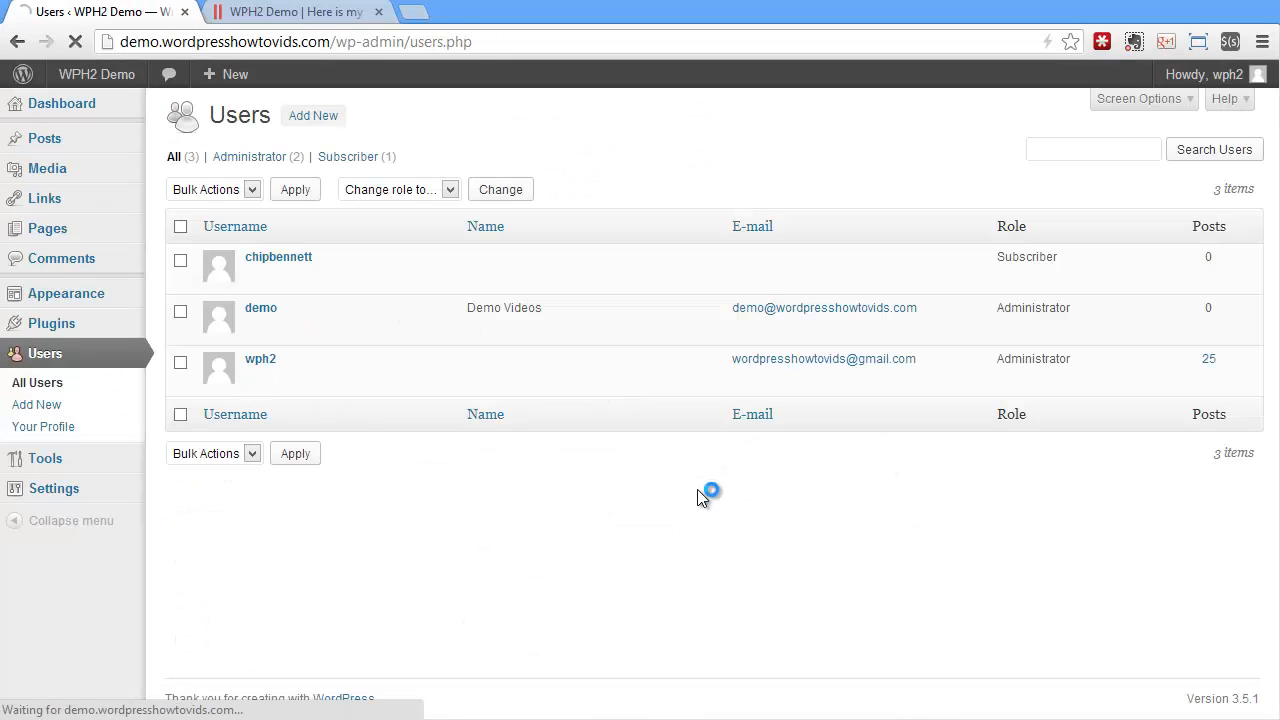
pyautogui.scroll(-5, 895, 475)
pyautogui.scroll(-2, 897, 481)
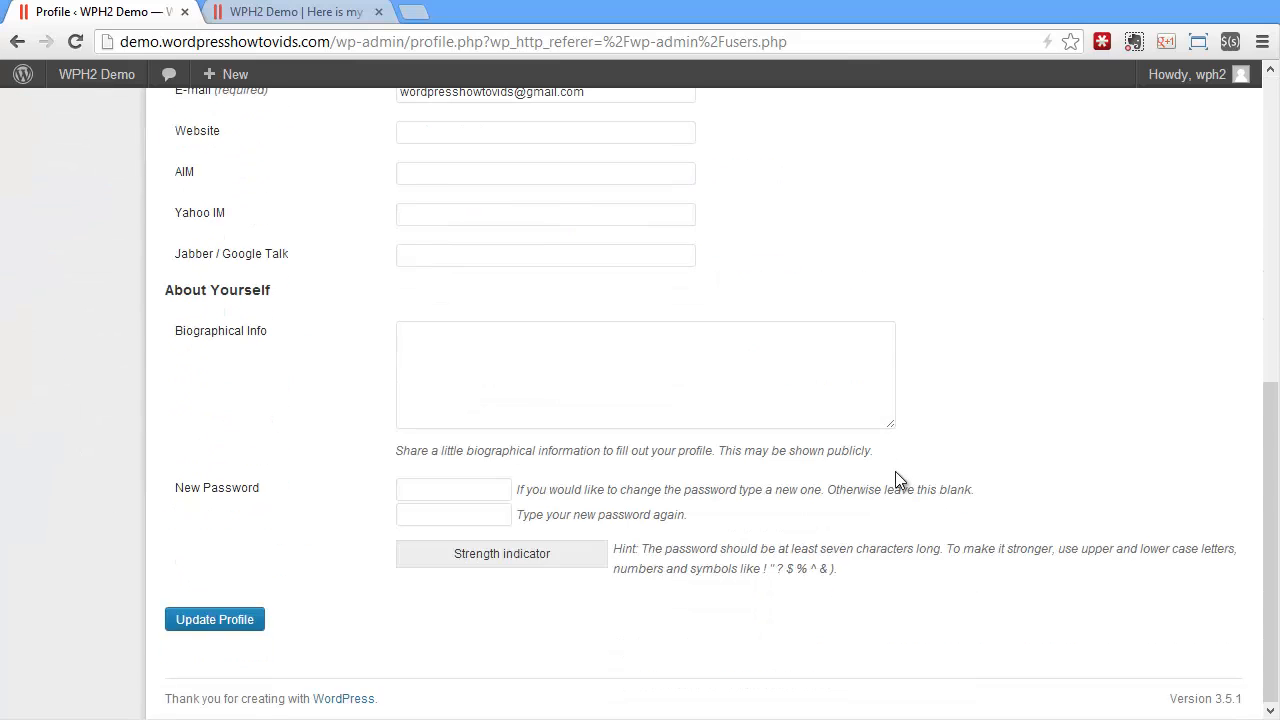
pyautogui.scroll(7, 897, 481)
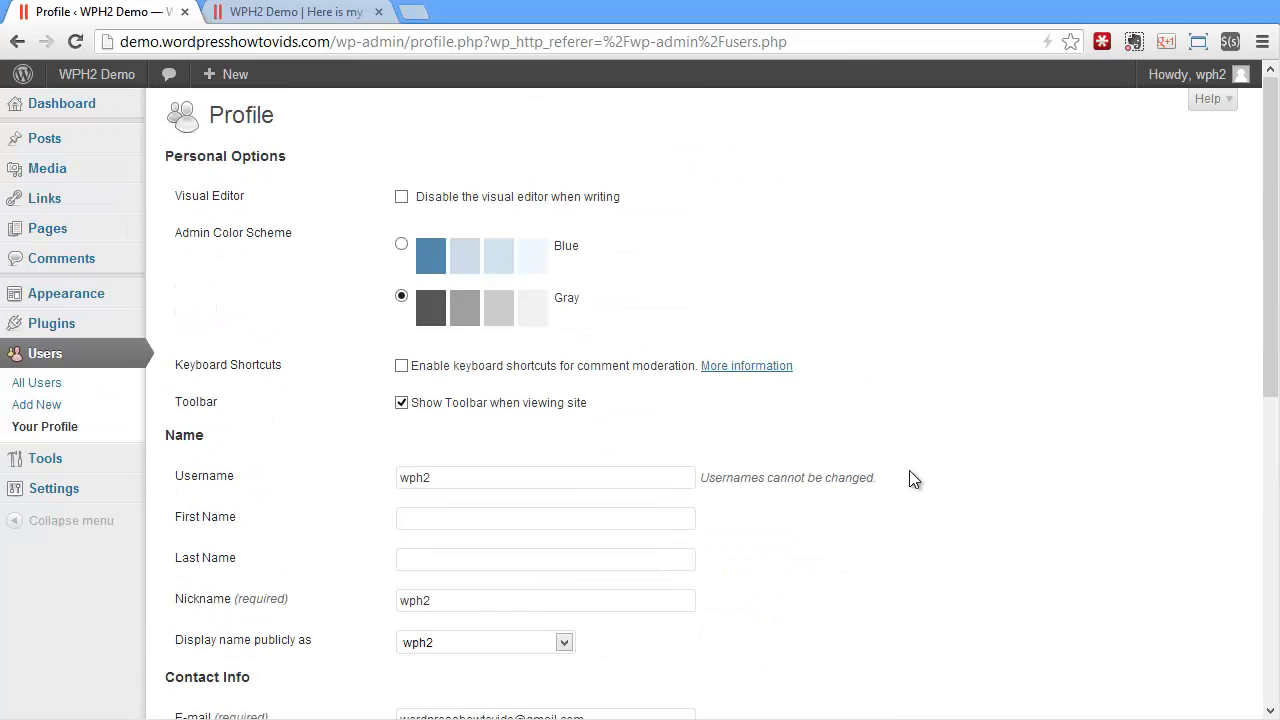
# Back on All Users, open Help and follow the 'Descriptions of Roles and Capabilities' link.
pyautogui.click(38, 383)
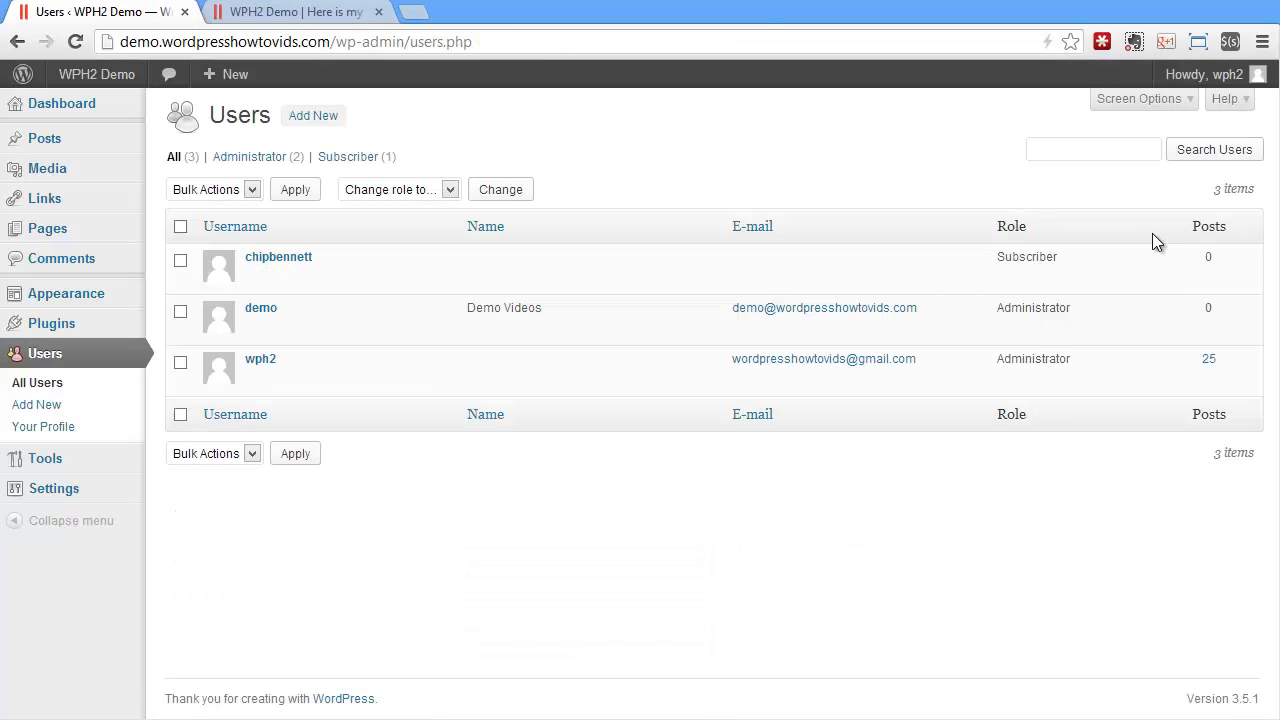
pyautogui.click(1224, 100)
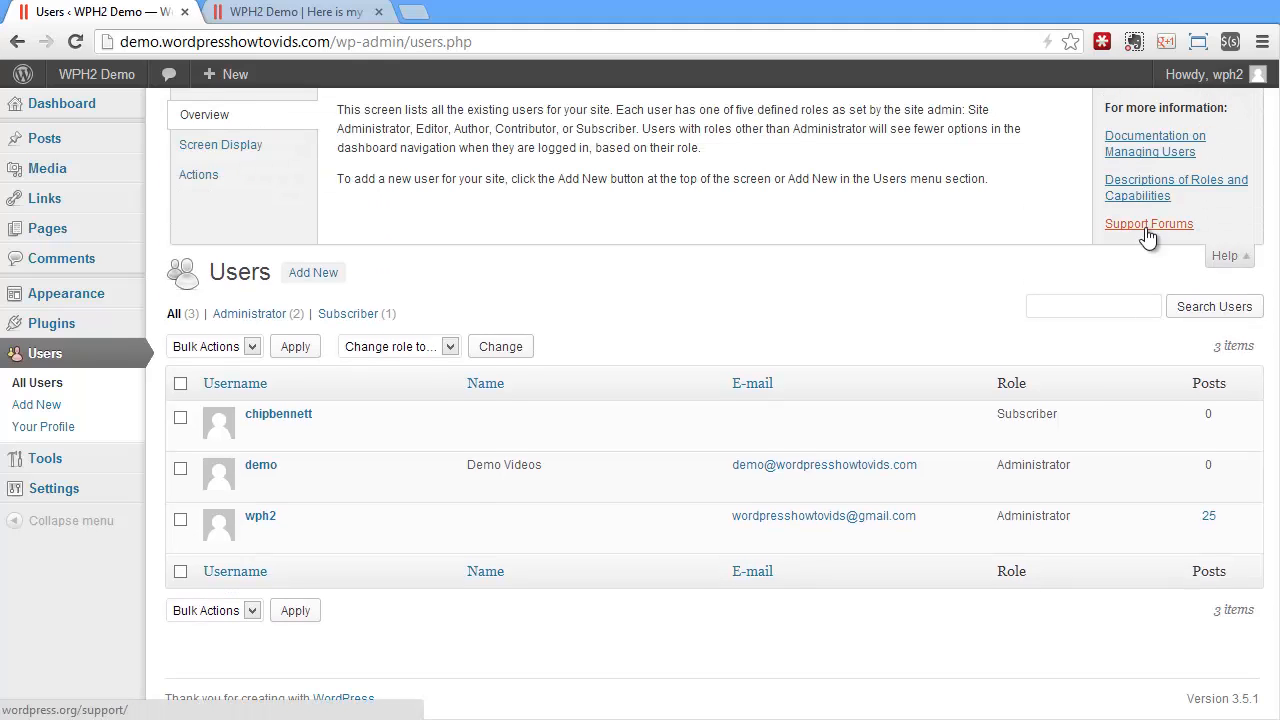
pyautogui.click(1157, 191)
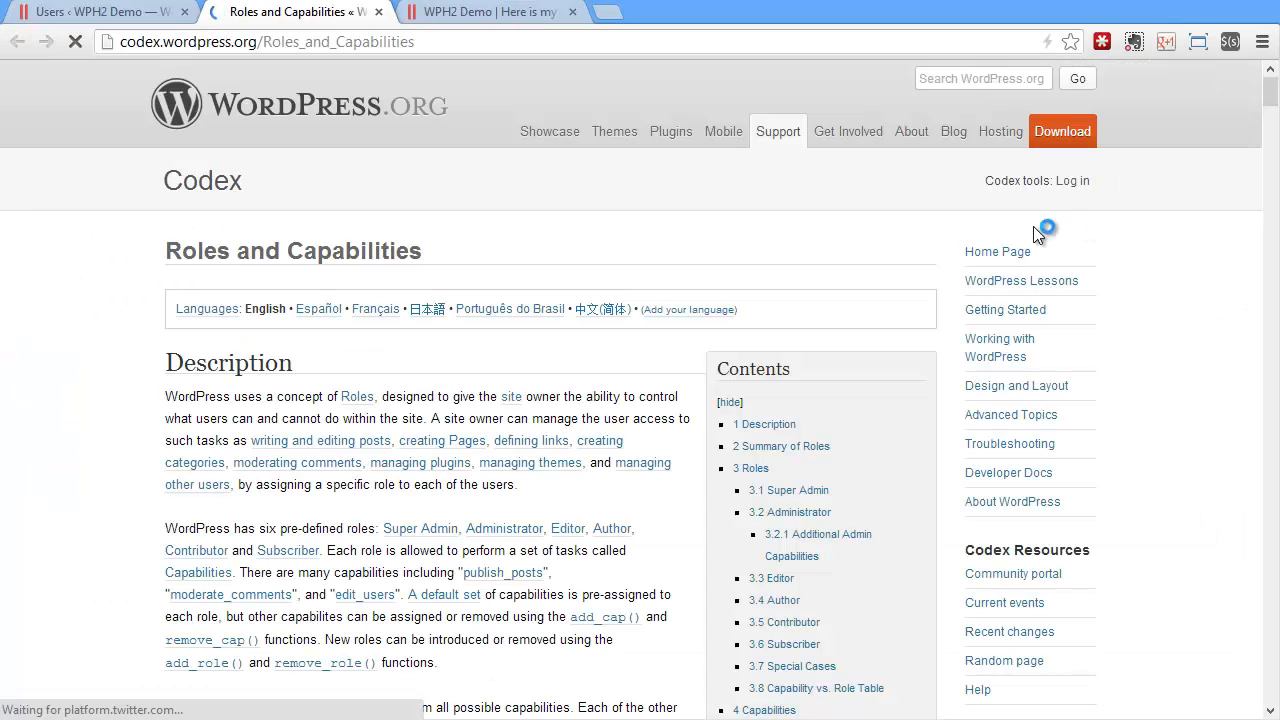
# Scroll the Codex page to the Capability vs. Role Table, close the tab, and reopen Users.
pyautogui.scroll(-20, 96, 430)
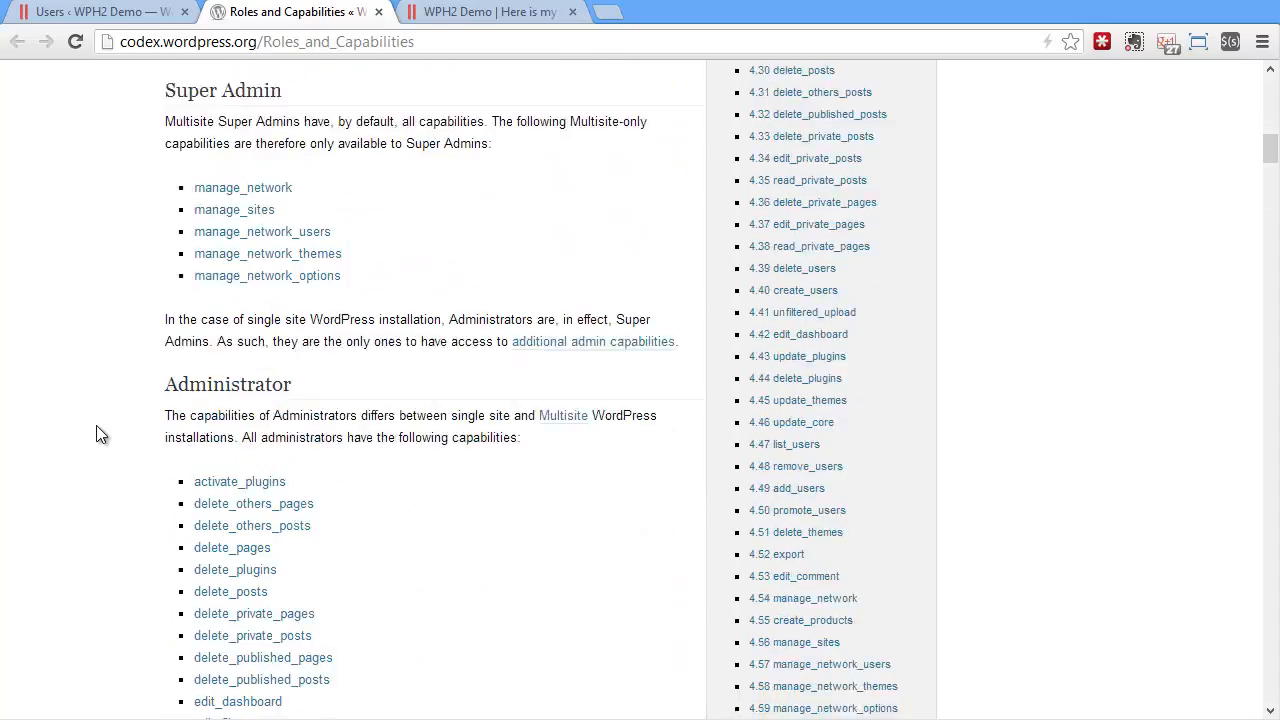
pyautogui.scroll(-20, 98, 433)
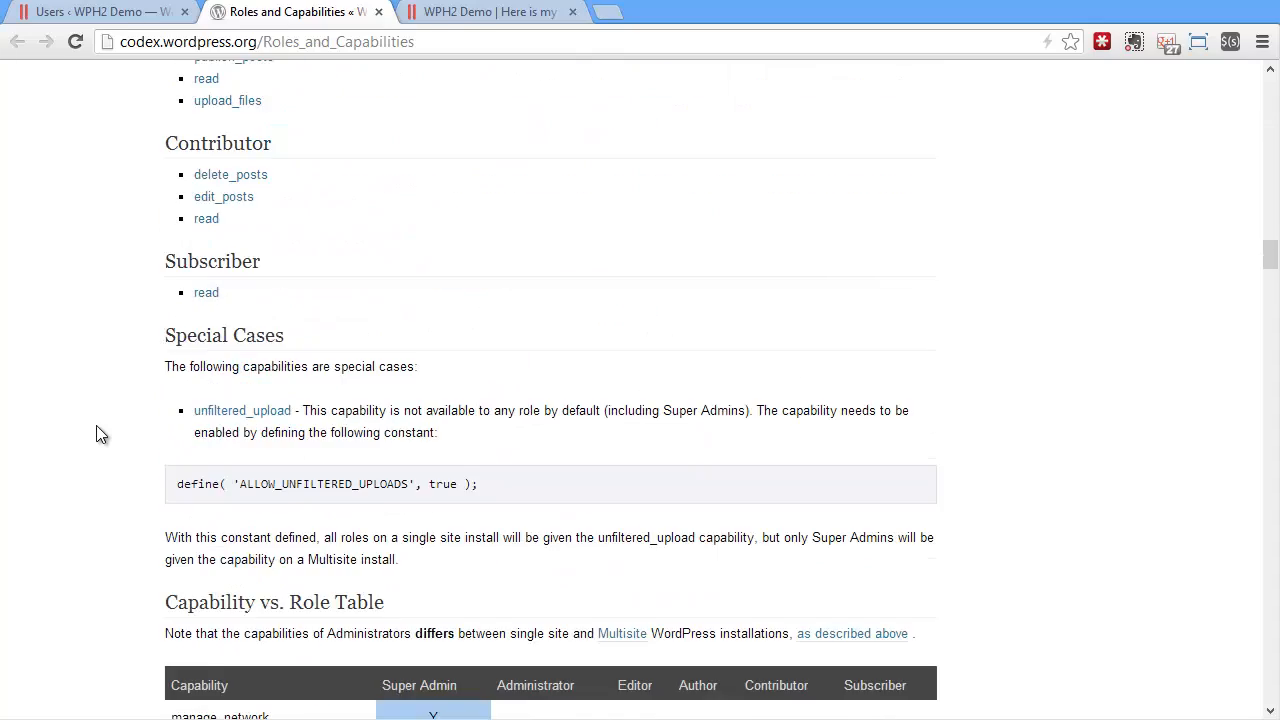
pyautogui.scroll(-1, 100, 420)
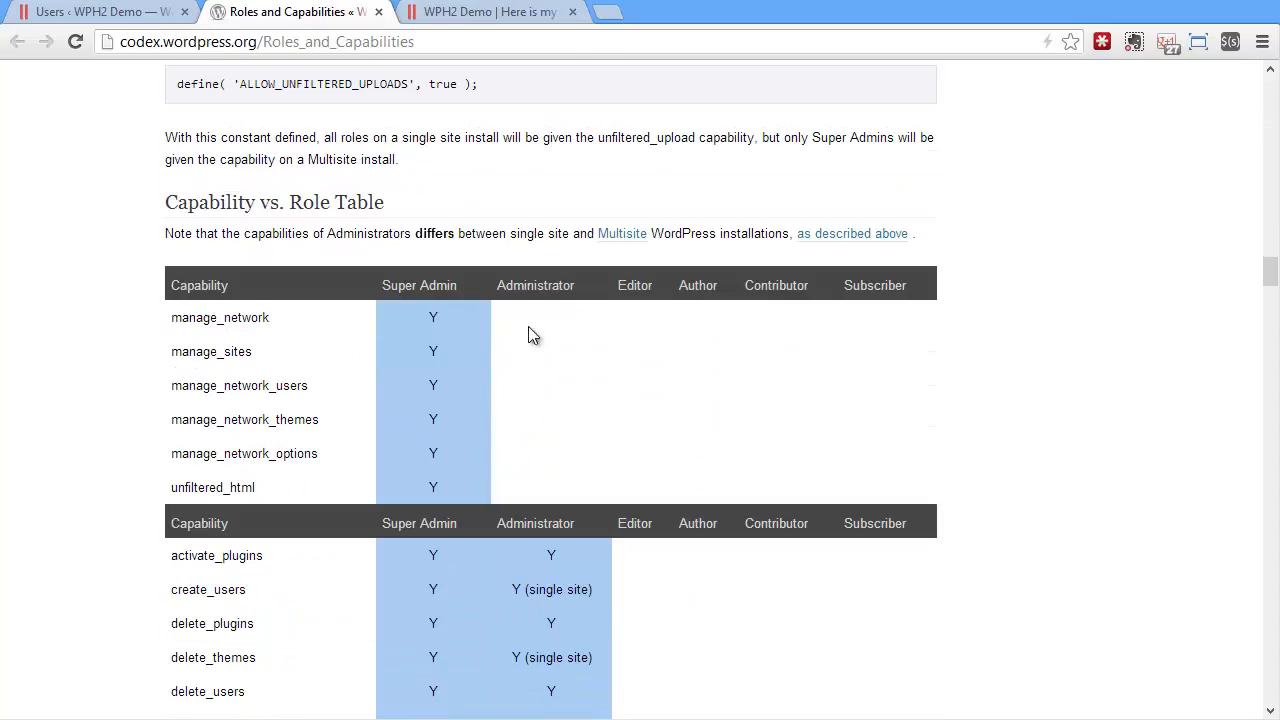
pyautogui.scroll(-1, 540, 340)
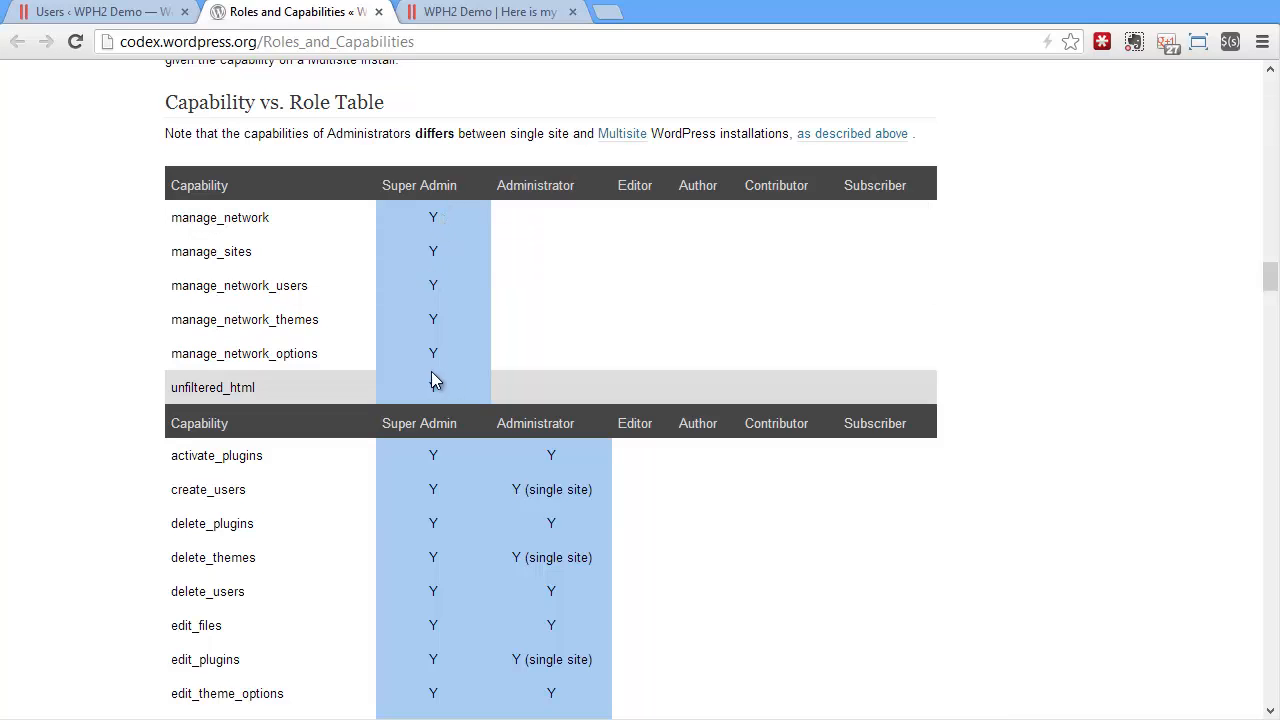
pyautogui.scroll(-1, 510, 303)
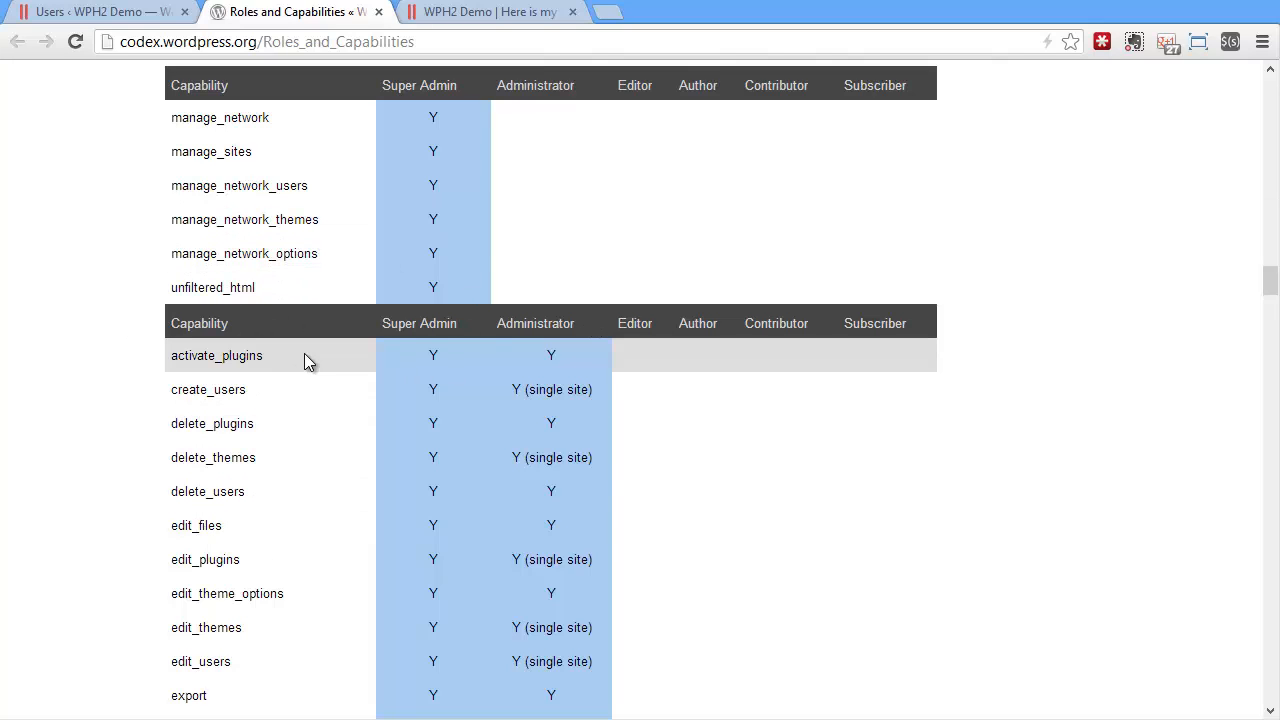
pyautogui.scroll(-10, 267, 360)
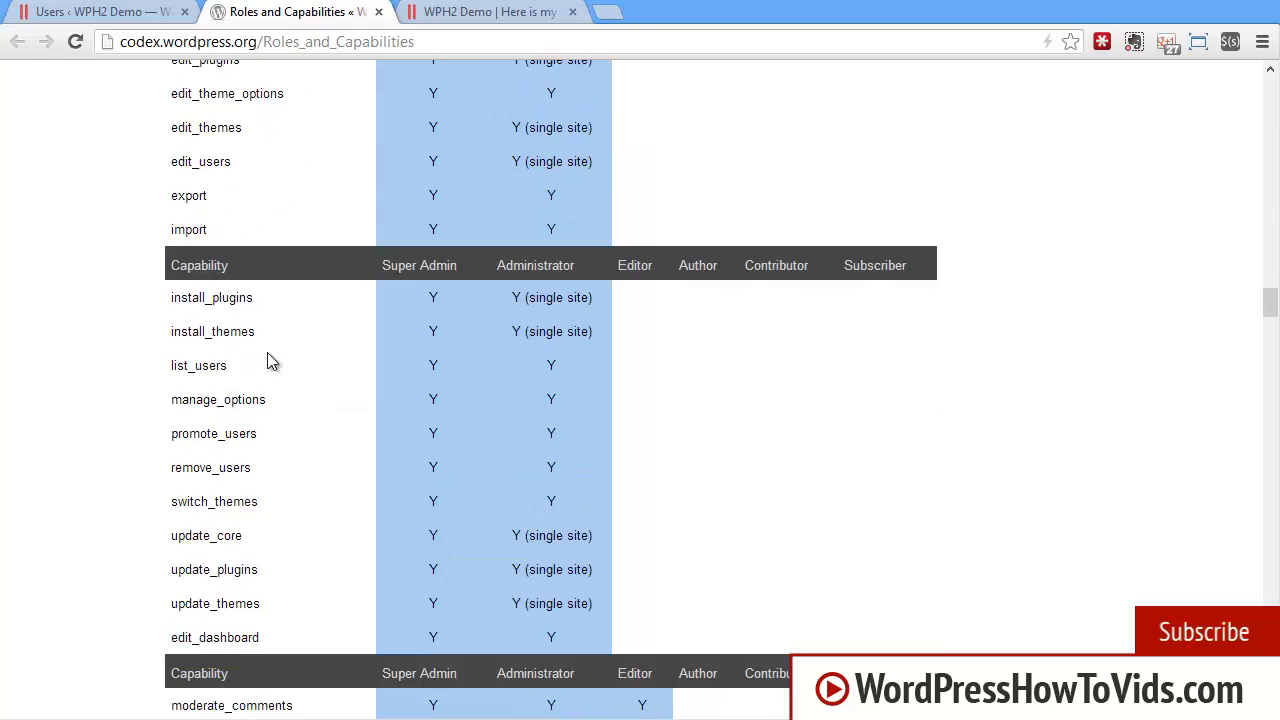
pyautogui.scroll(-5, 267, 355)
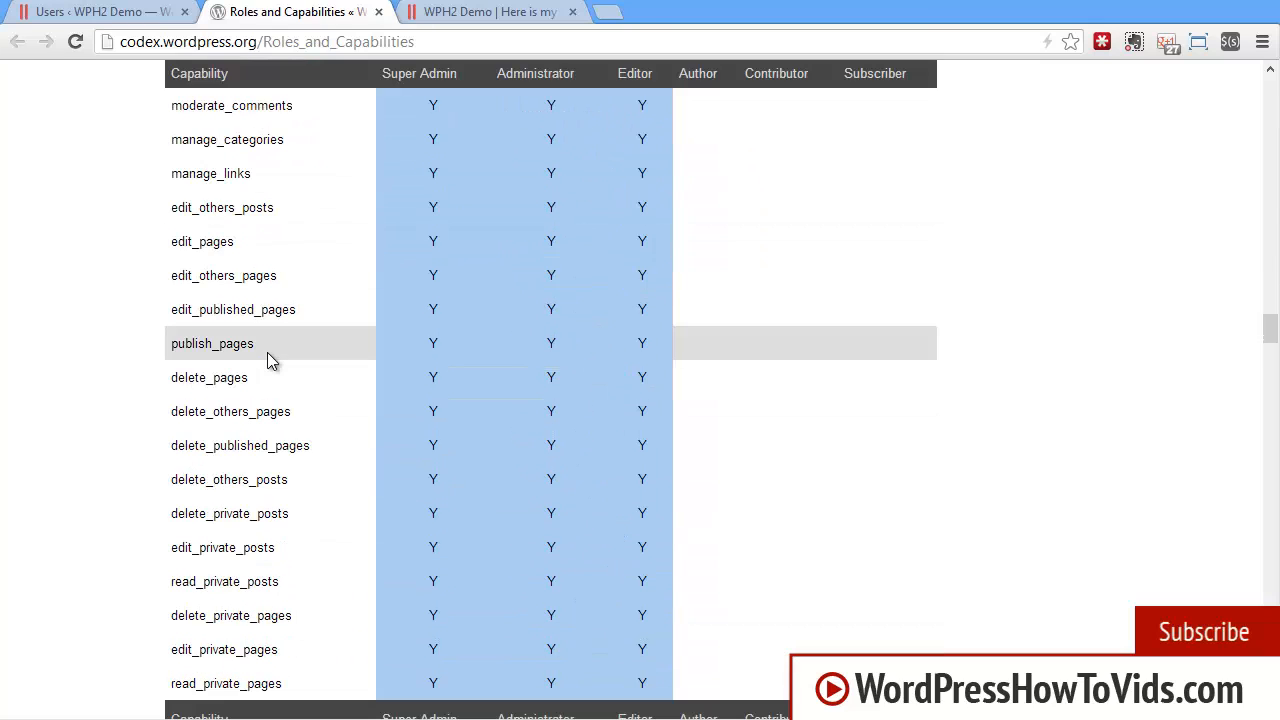
pyautogui.scroll(-1, 267, 368)
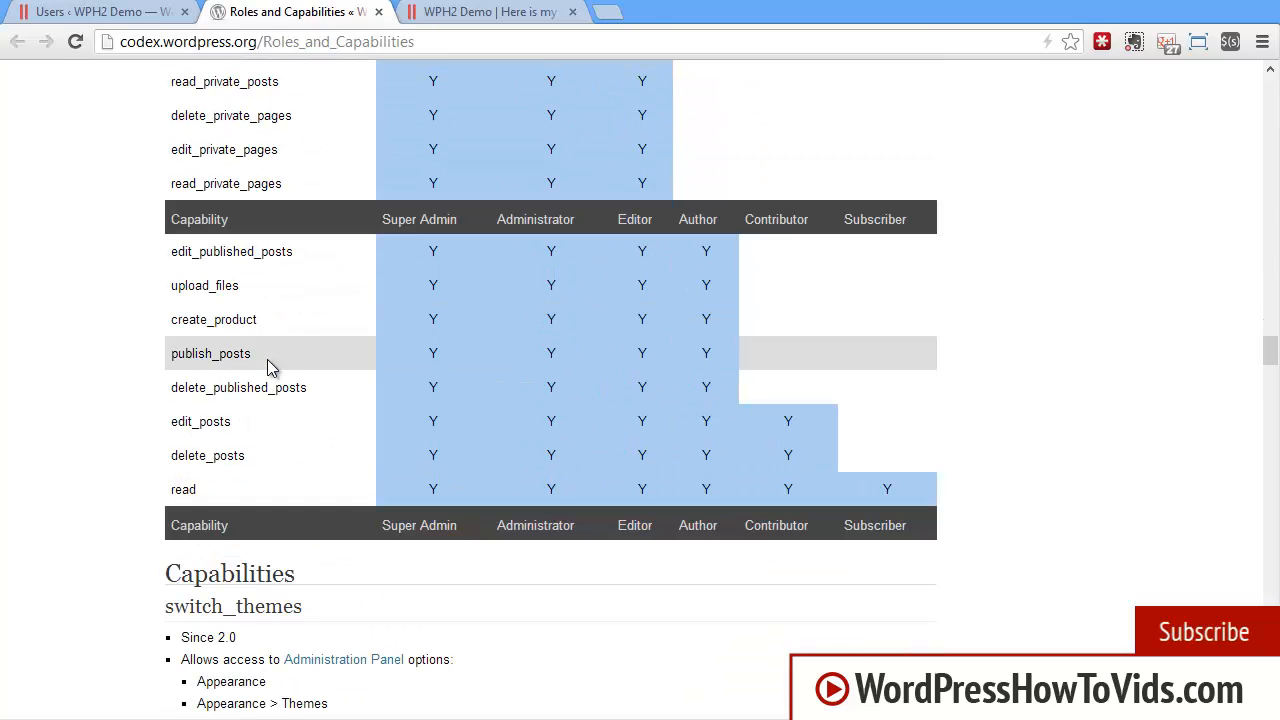
pyautogui.click(378, 12)
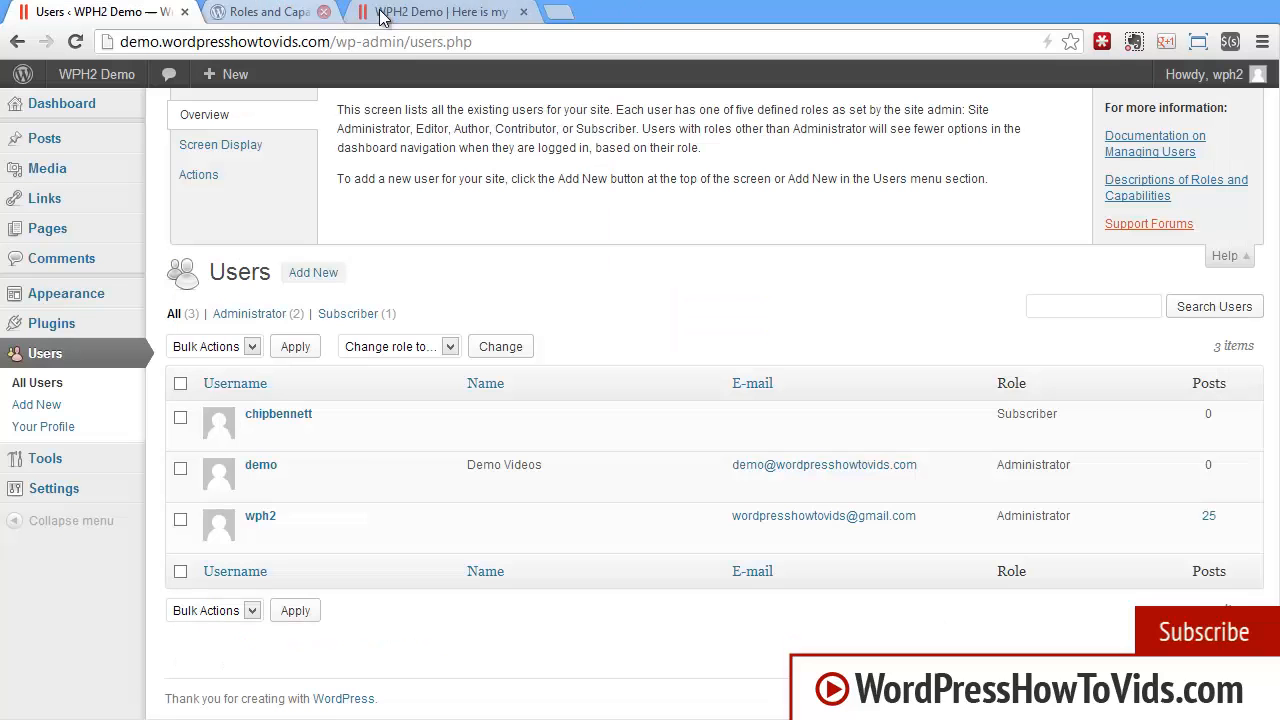
pyautogui.click(50, 350)
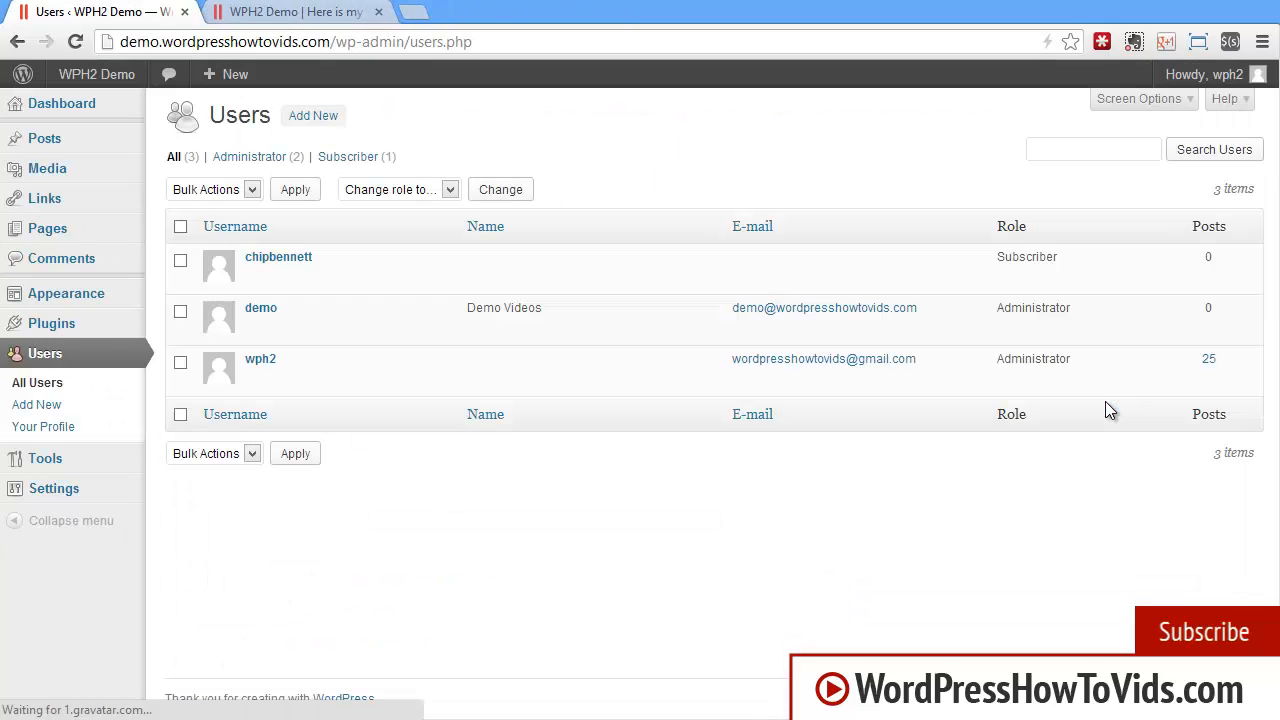